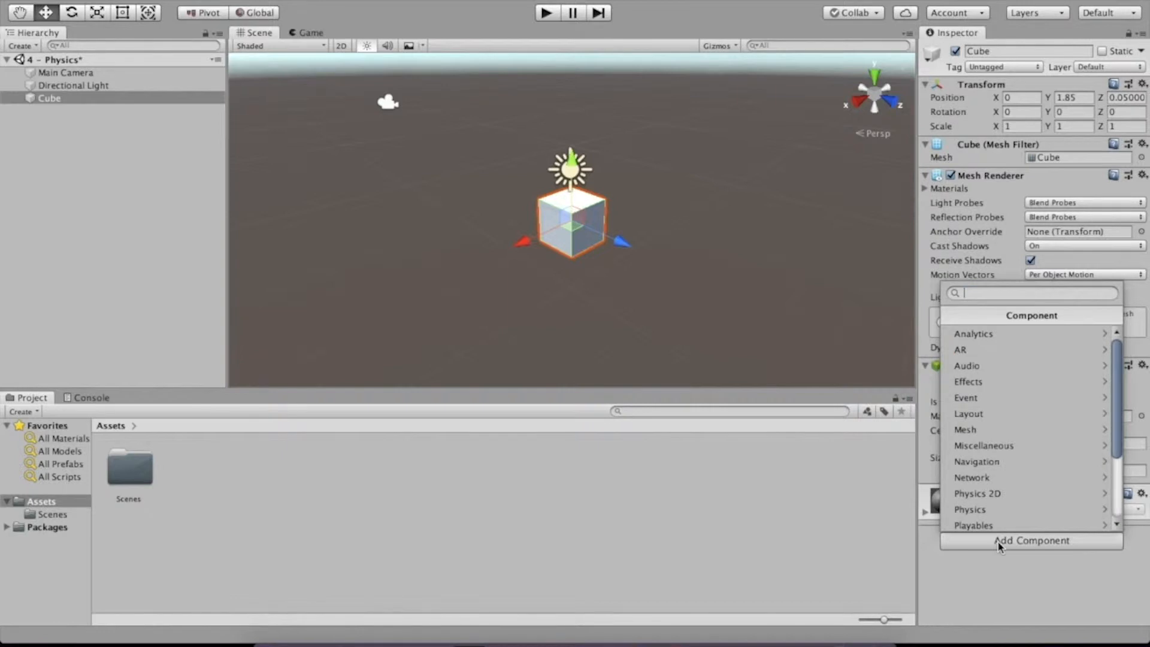
# Step: Add a Rigidbody component to the cube and run the scene briefly to test its fall
pyautogui.write('rigidb')
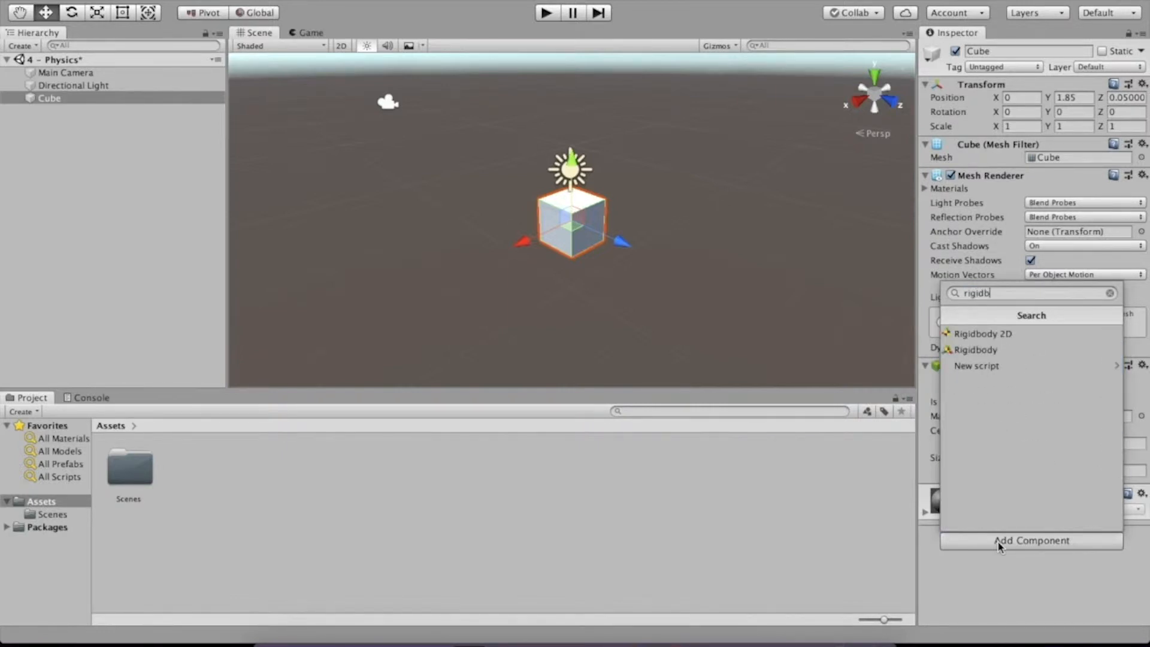
pyautogui.click(975, 351)
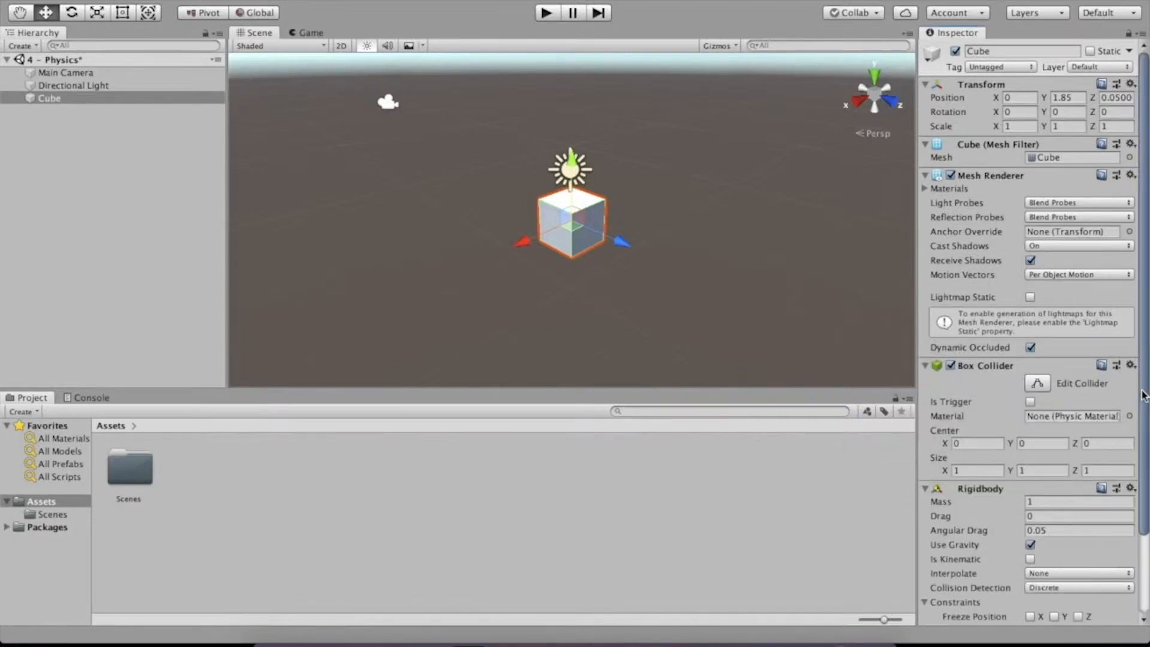
pyautogui.moveTo(1144, 396); pyautogui.dragTo(1146, 500)
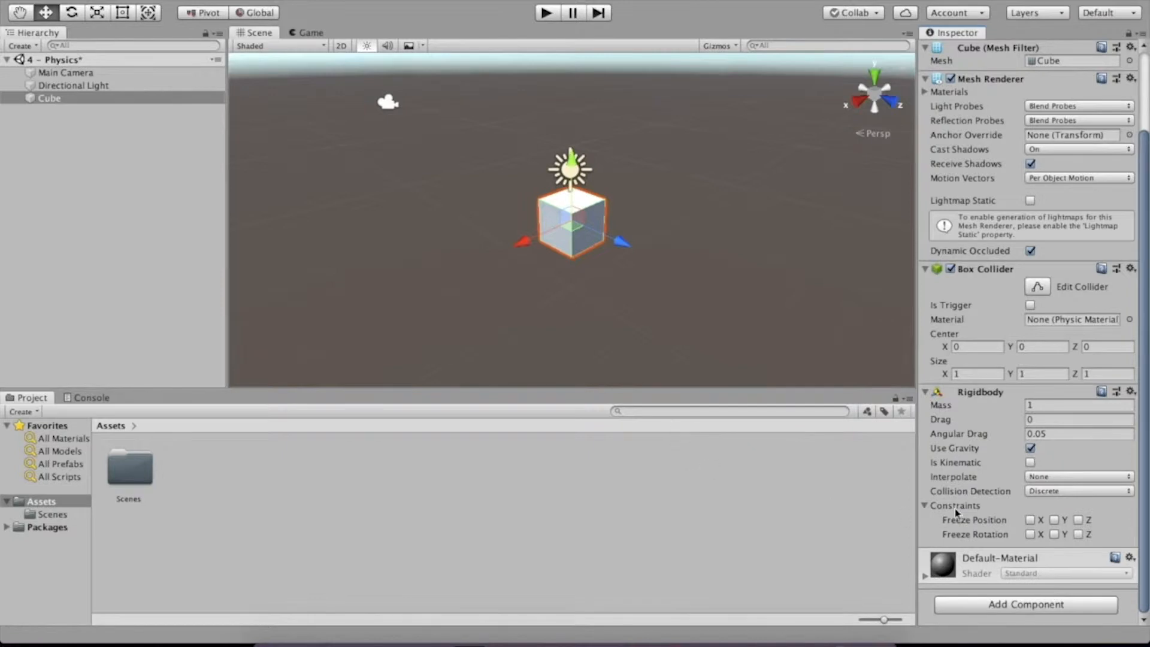
pyautogui.click(546, 12)
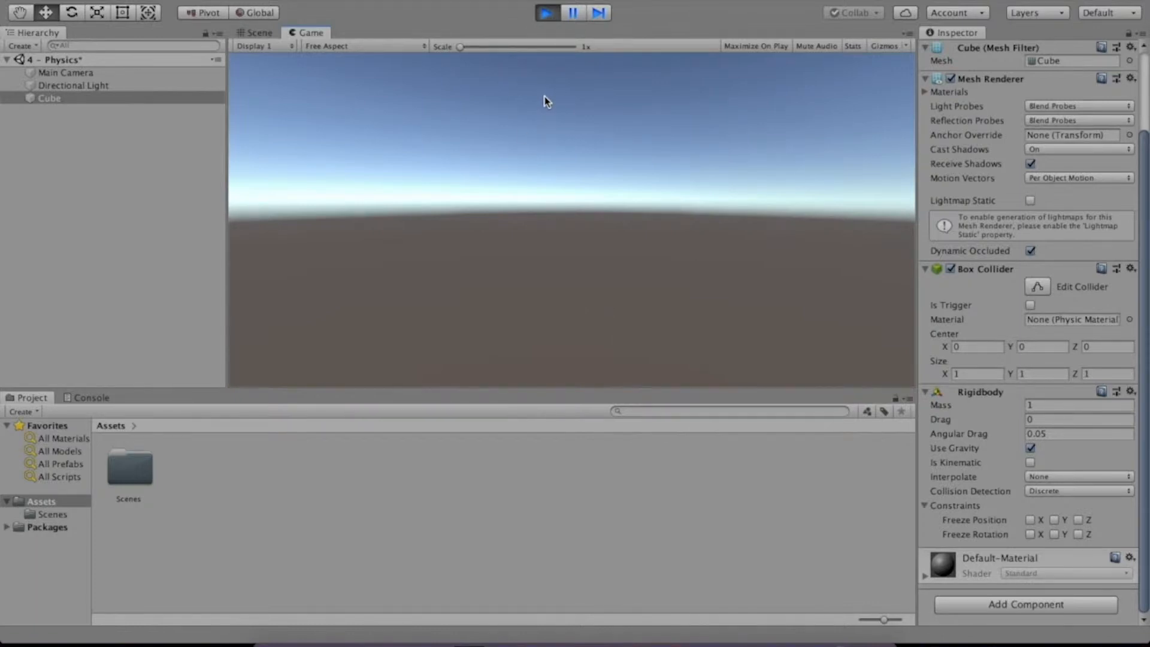
pyautogui.click(547, 13)
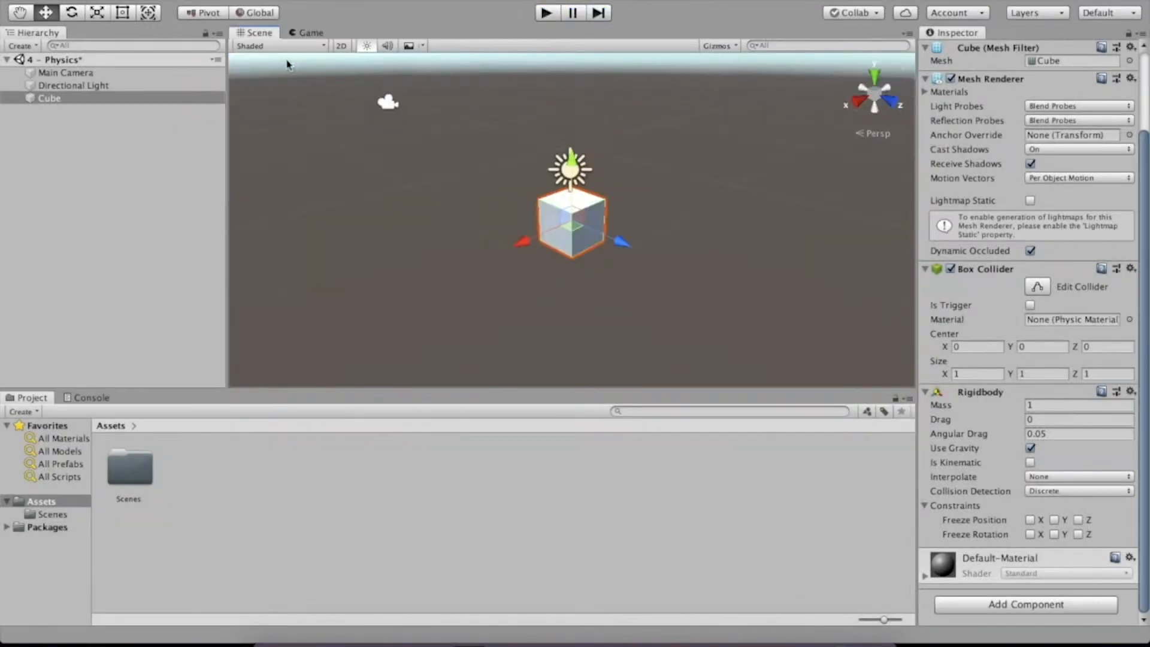
# Step: Create a 3D plane and lower it beneath the cube to about Y -2.09
pyautogui.click(222, 0)
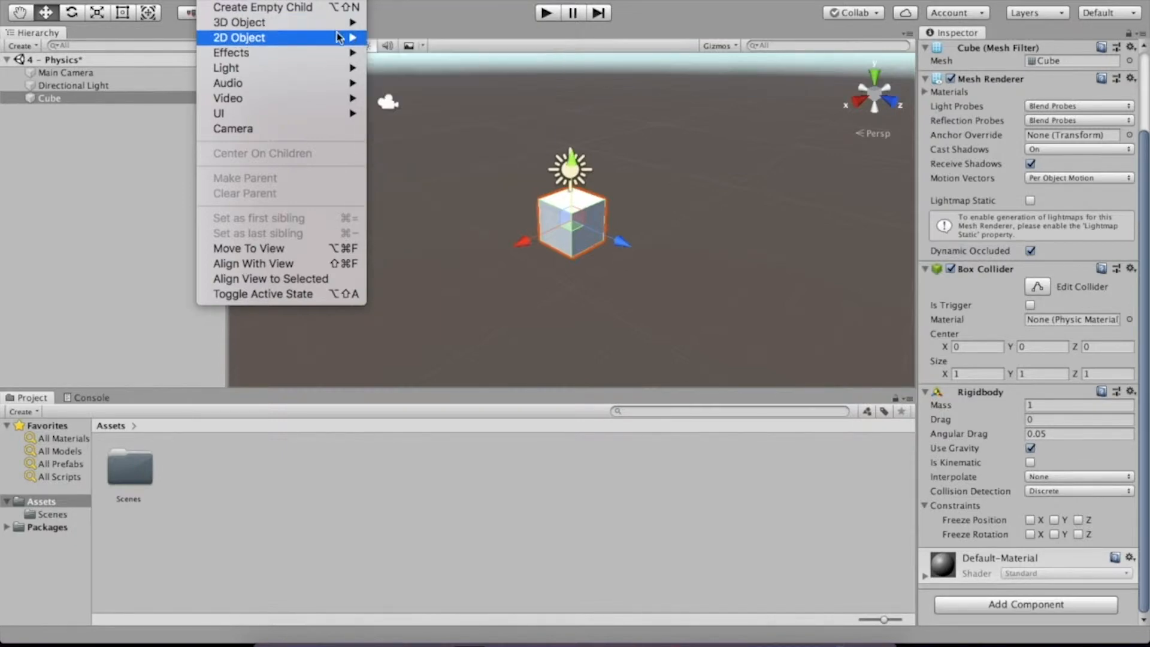
pyautogui.moveTo(337, 30)
pyautogui.click(399, 83)
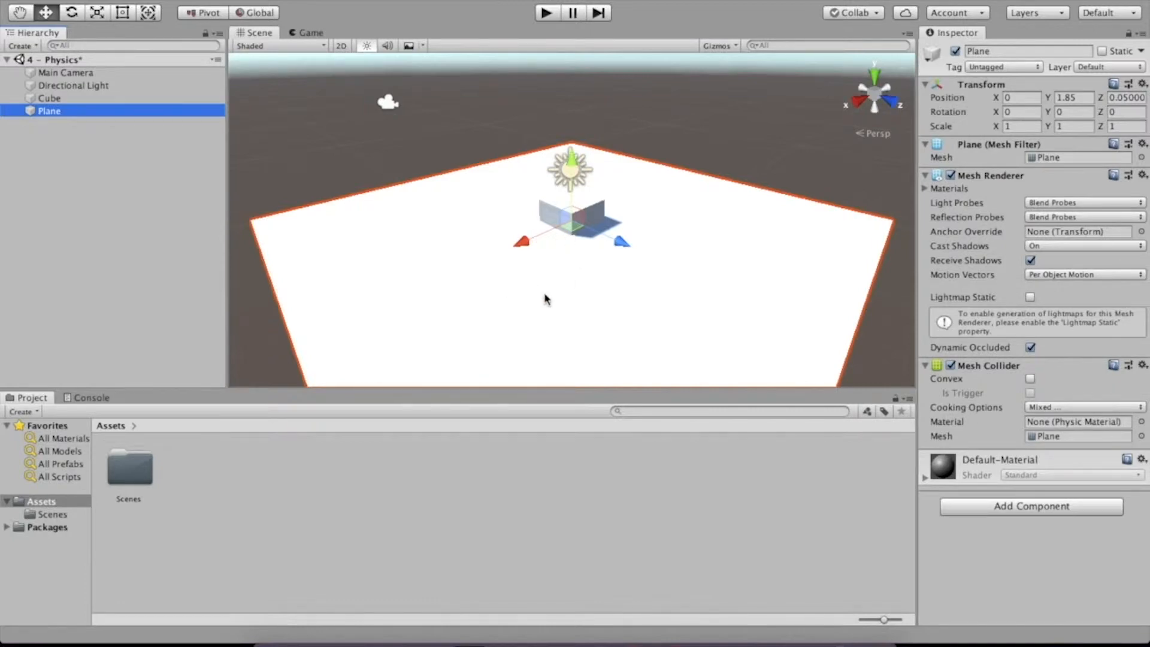
pyautogui.scroll(-3, 530, 293)
pyautogui.moveTo(572, 162); pyautogui.dragTo(572, 272)
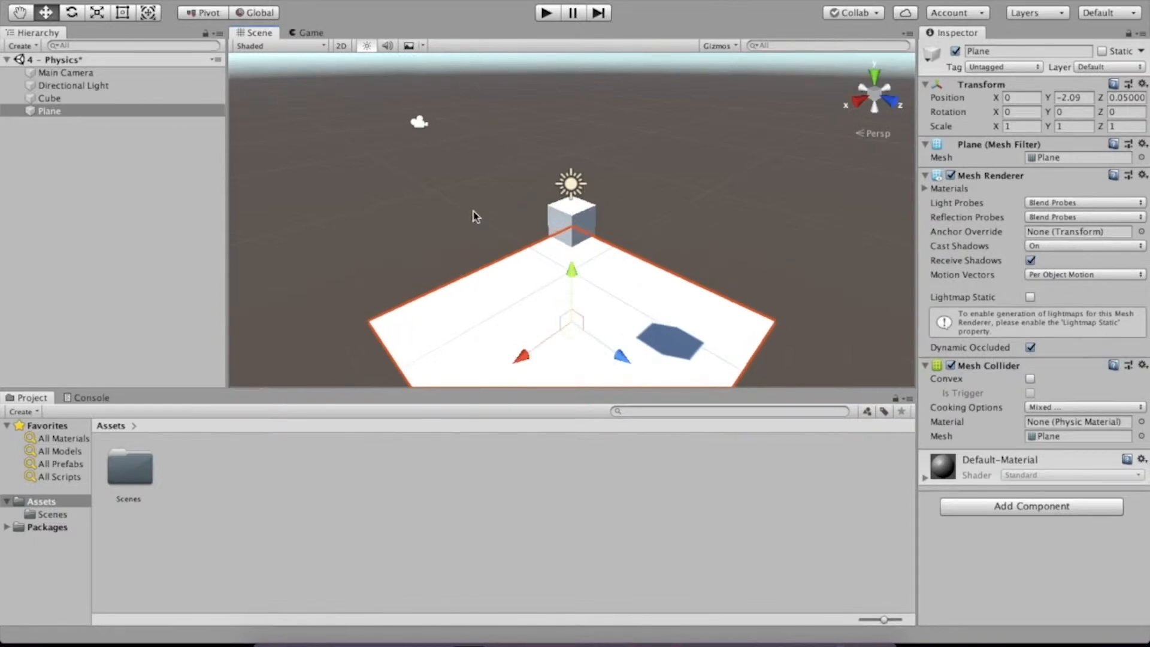
# Step: Give the plane a Rigidbody with Use Gravity off and Is Kinematic on, and test-run the scene
pyautogui.click(1011, 507)
pyautogui.click(980, 316)
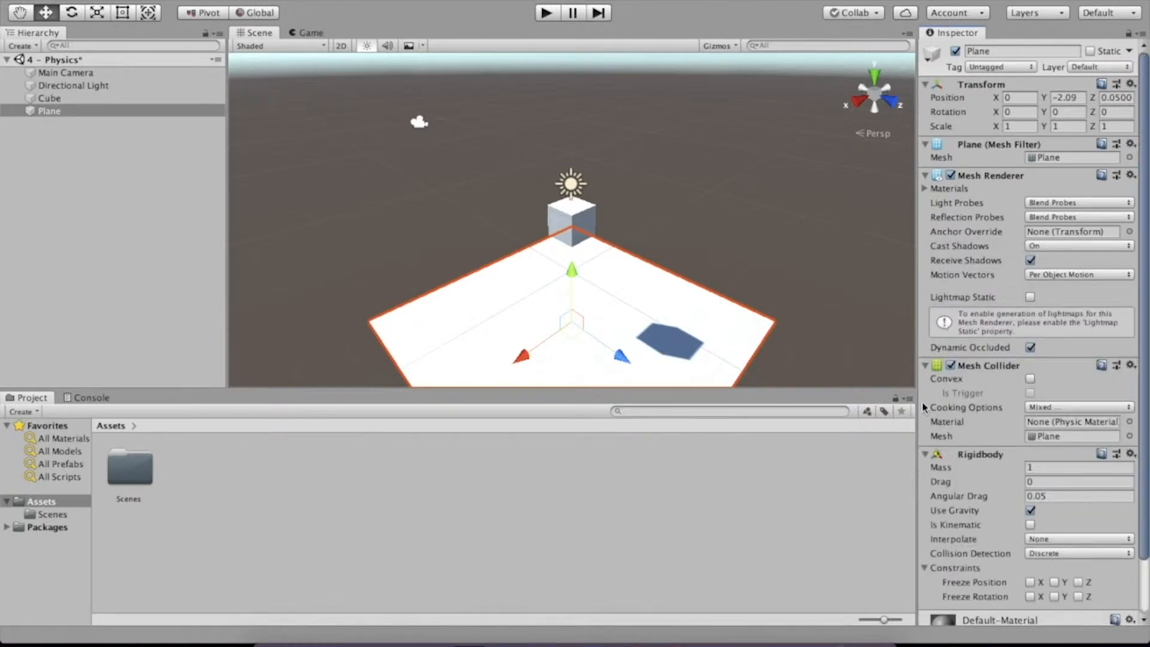
pyautogui.scroll(-2, 935, 473)
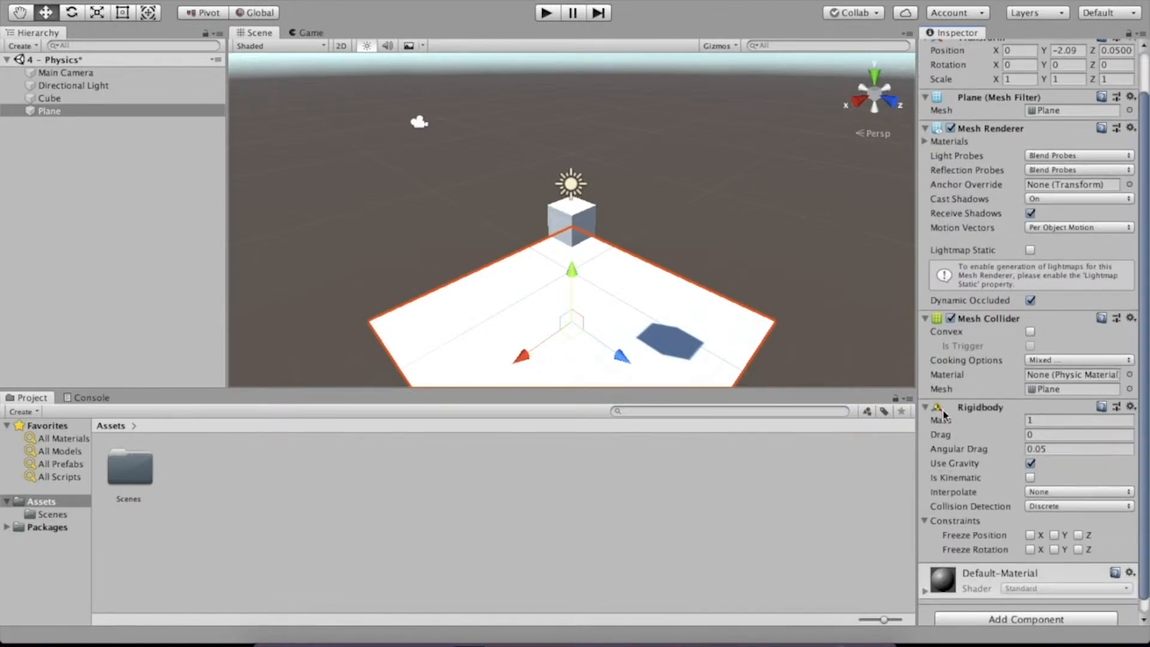
pyautogui.click(1030, 465)
pyautogui.click(1031, 478)
pyautogui.click(547, 12)
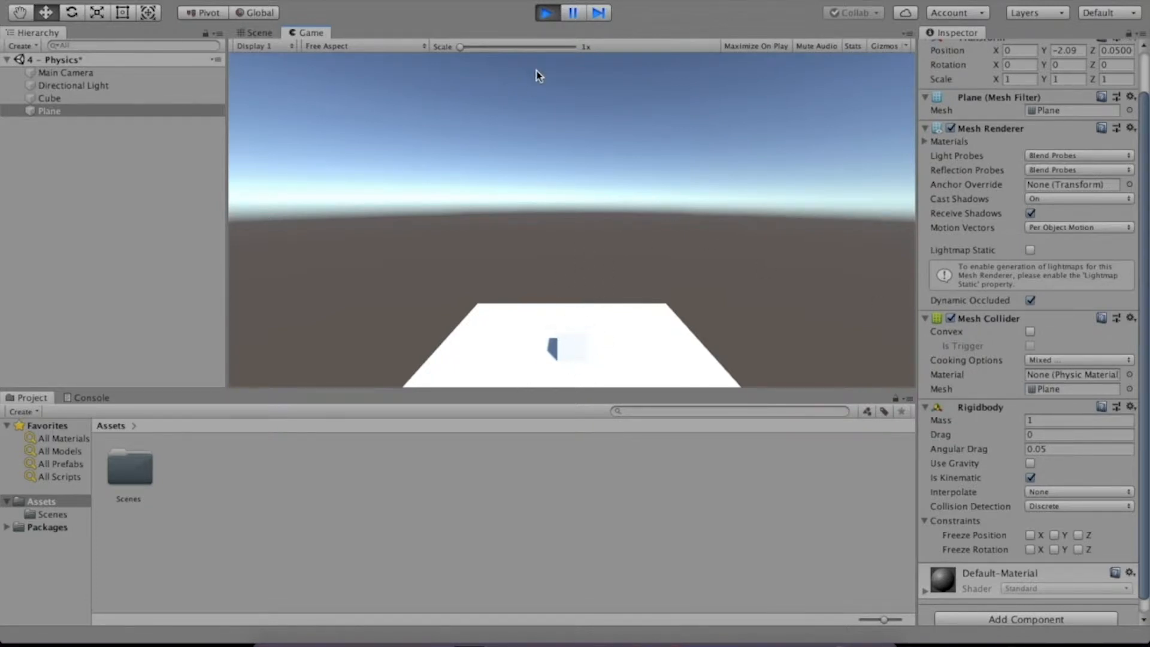
pyautogui.click(545, 14)
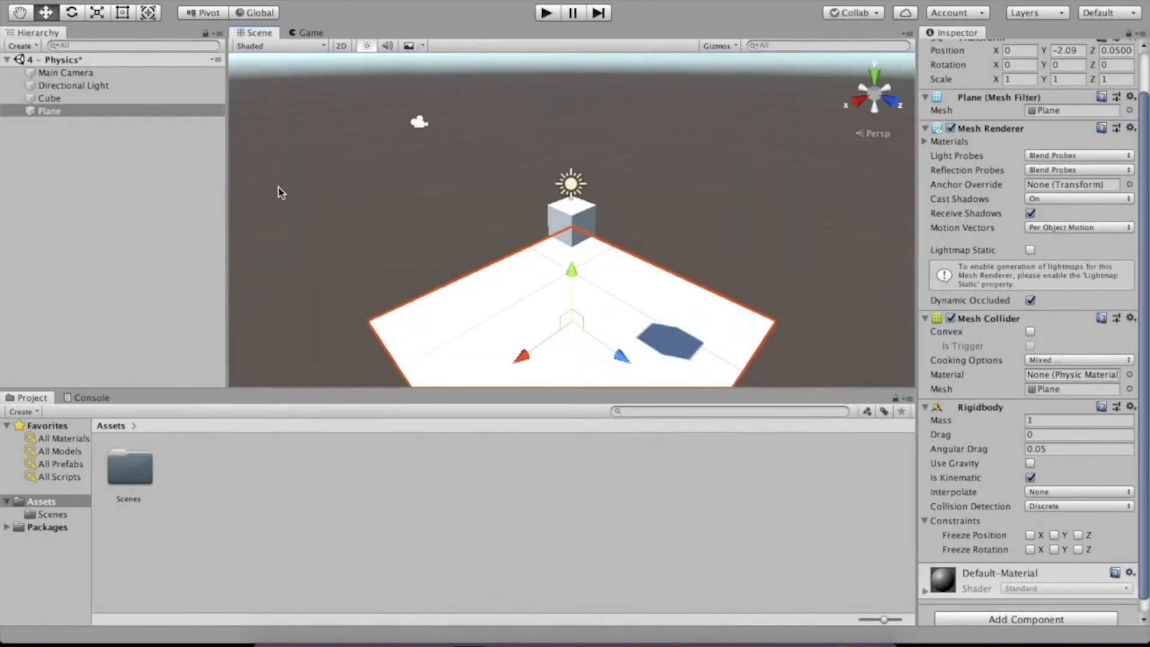
# Step: Make a prefab of the cube in the Assets folder
pyautogui.click(73, 100)
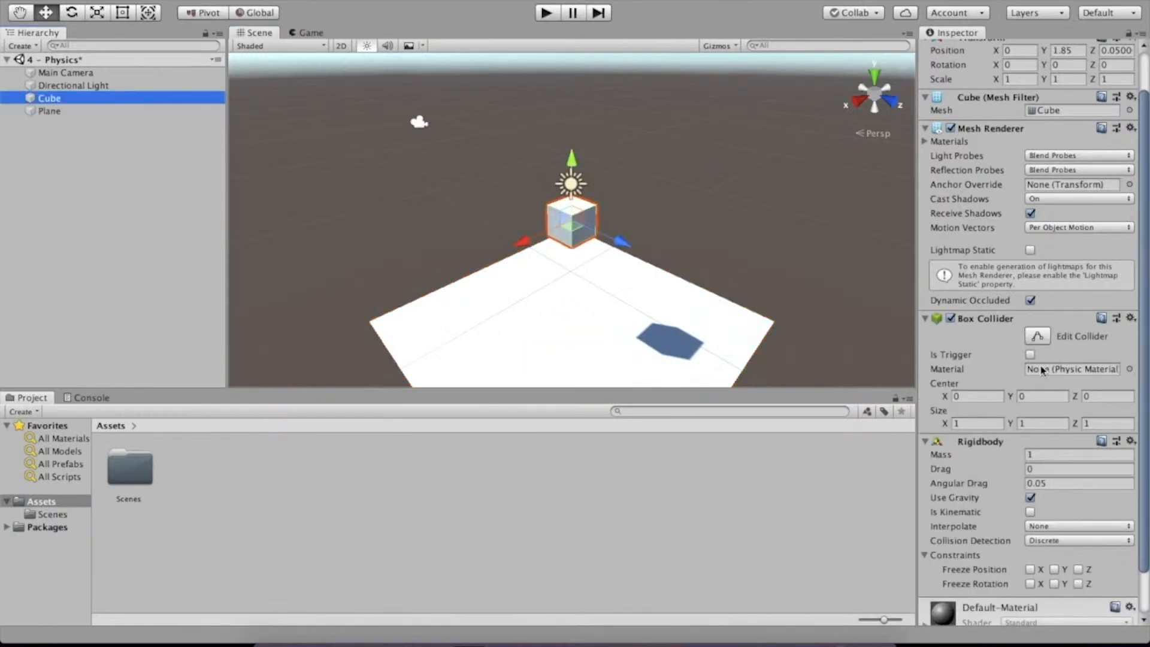
pyautogui.scroll(-2, 965, 410)
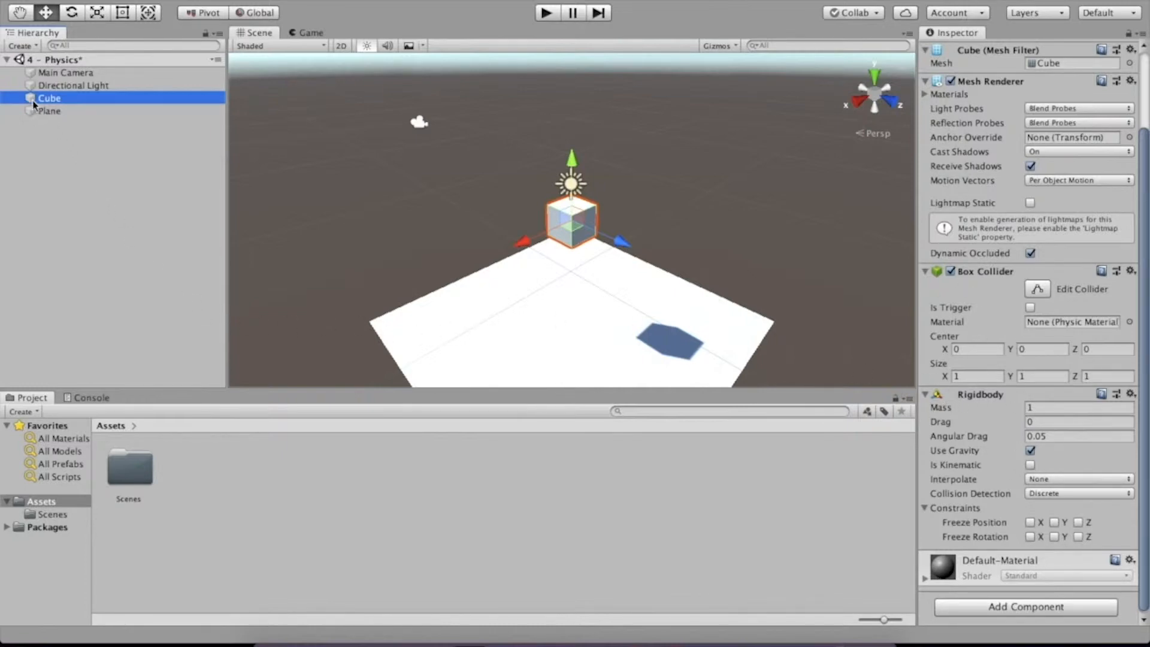
pyautogui.moveTo(31, 101); pyautogui.dragTo(258, 499)
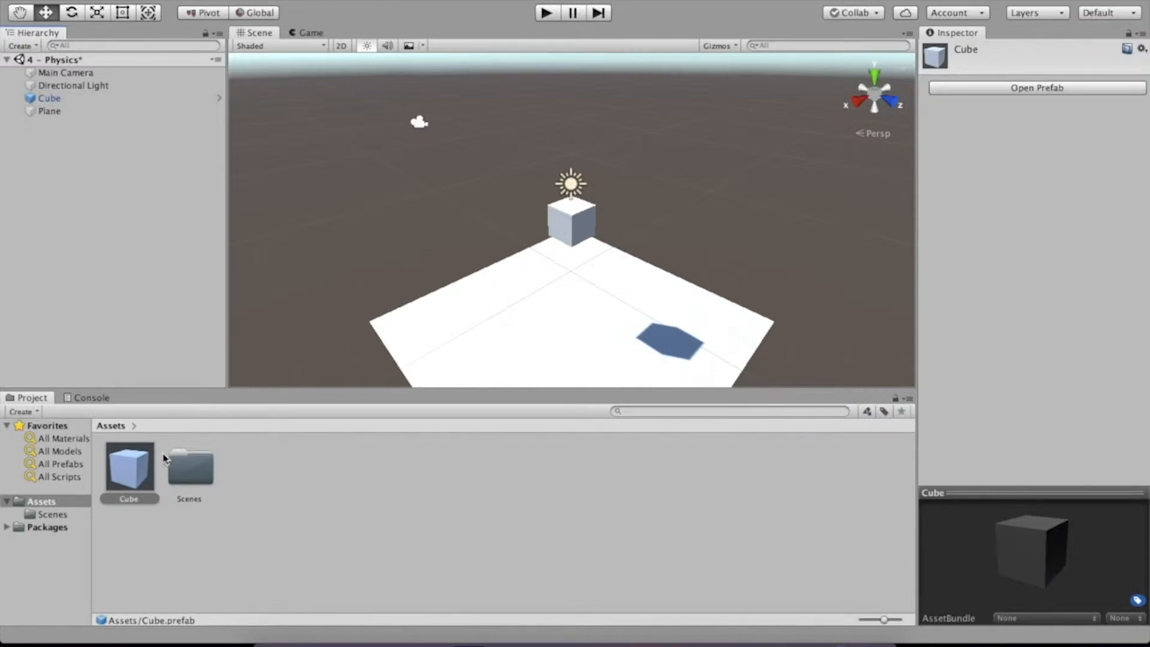
# Step: Open the Cube prefab, flatten it to a Y scale of about 0.597, and test-run the main scene
pyautogui.click(130, 472)
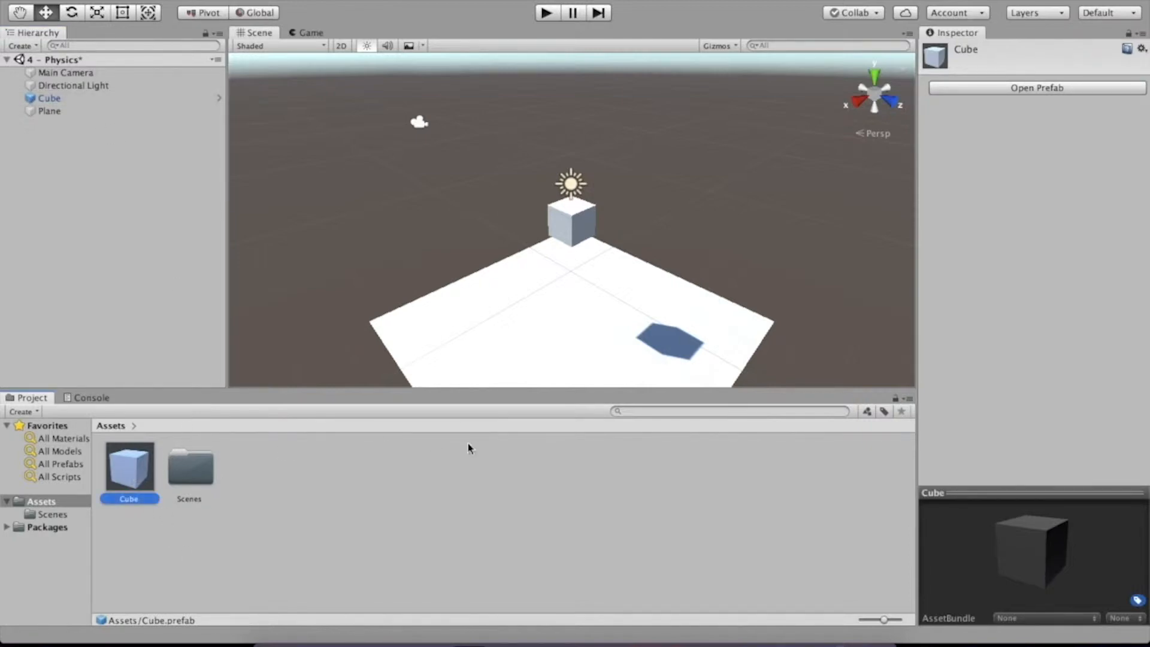
pyautogui.click(995, 89)
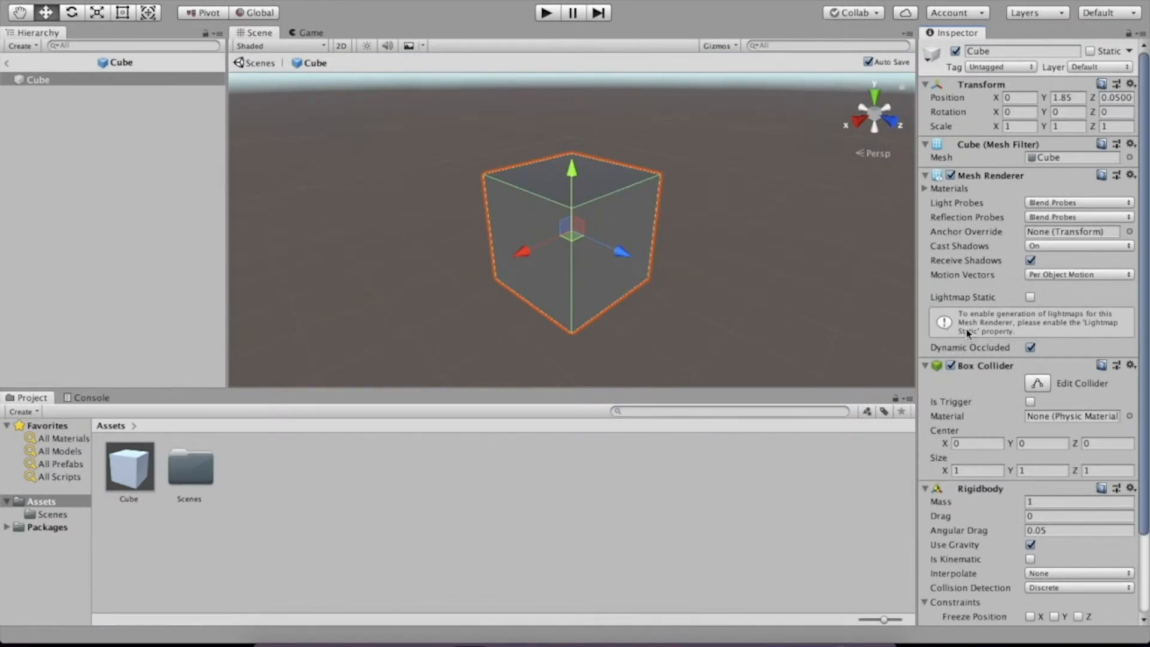
pyautogui.scroll(-5, 969, 333)
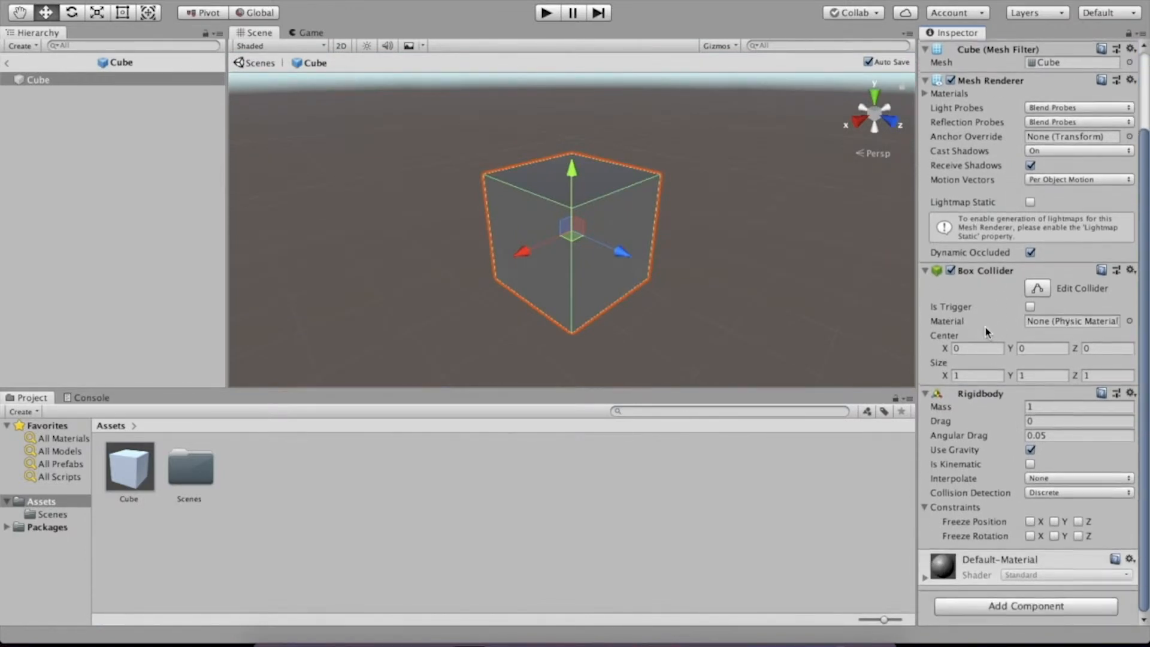
pyautogui.scroll(5, 986, 327)
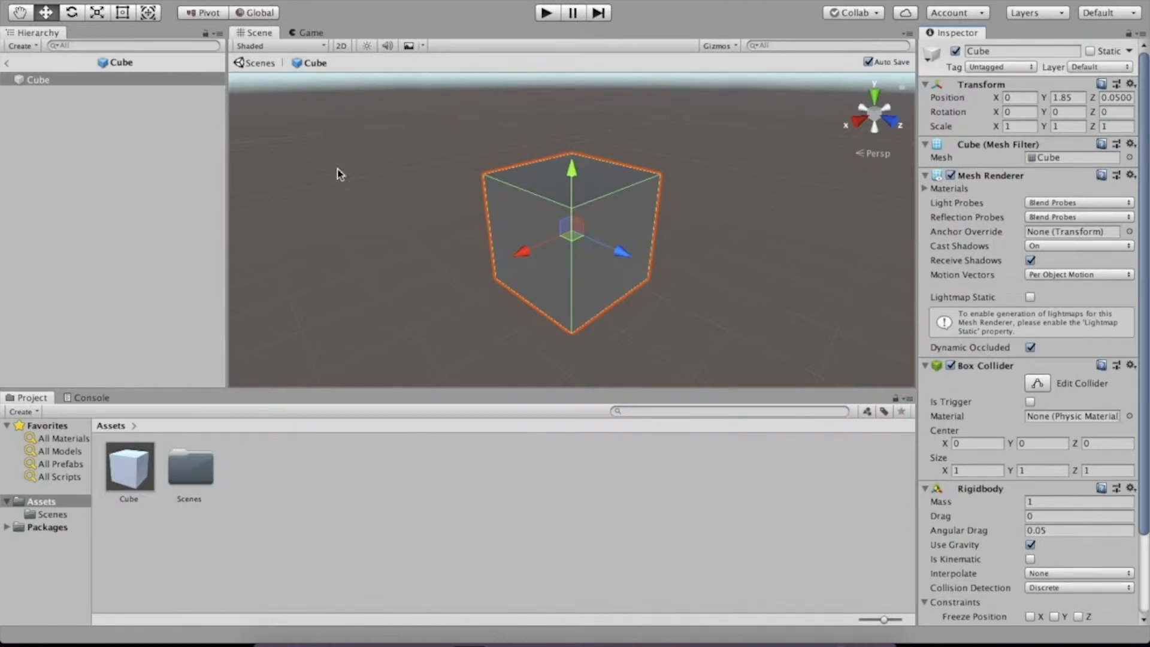
pyautogui.click(96, 13)
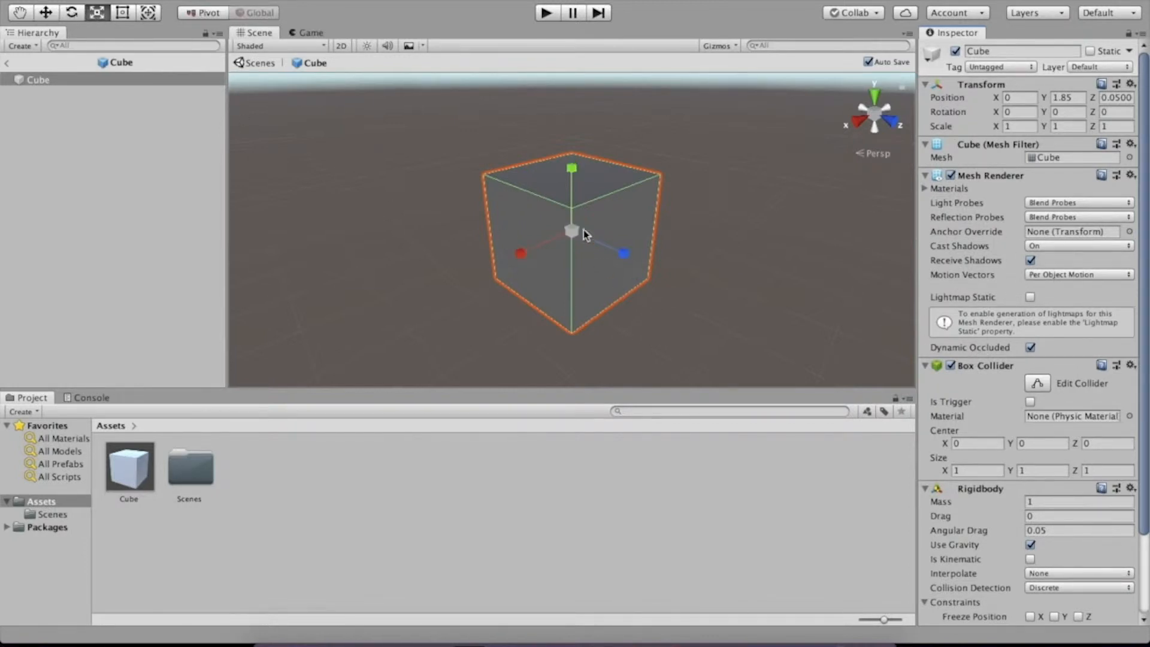
pyautogui.moveTo(572, 169); pyautogui.dragTo(576, 185)
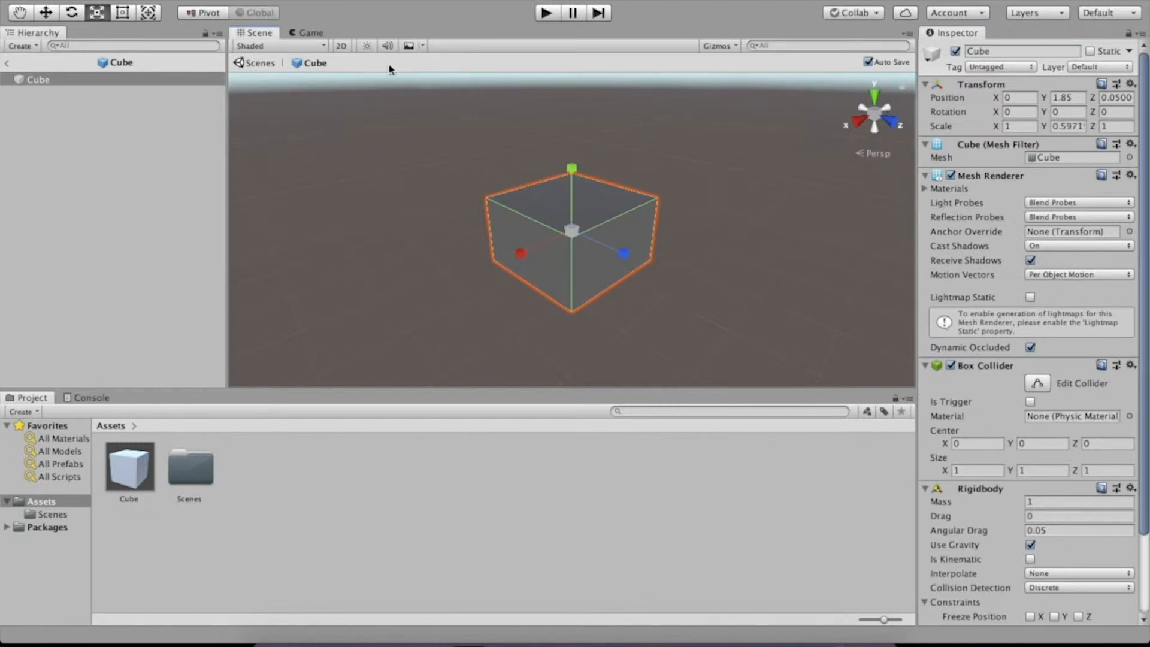
pyautogui.click(7, 63)
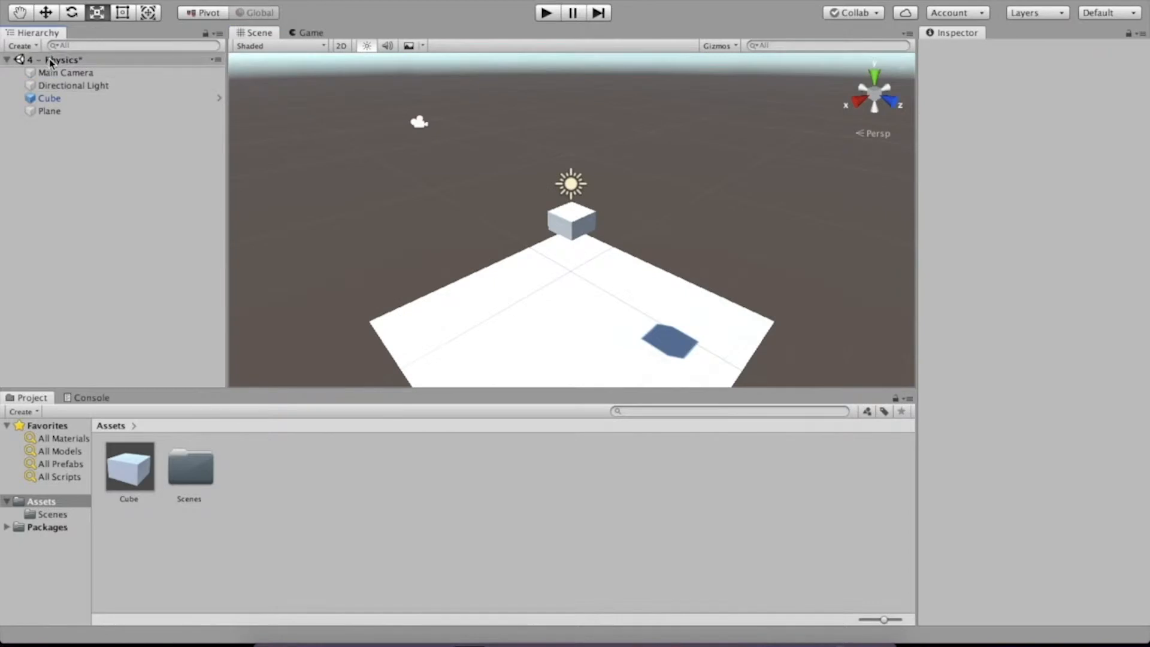
pyautogui.click(547, 12)
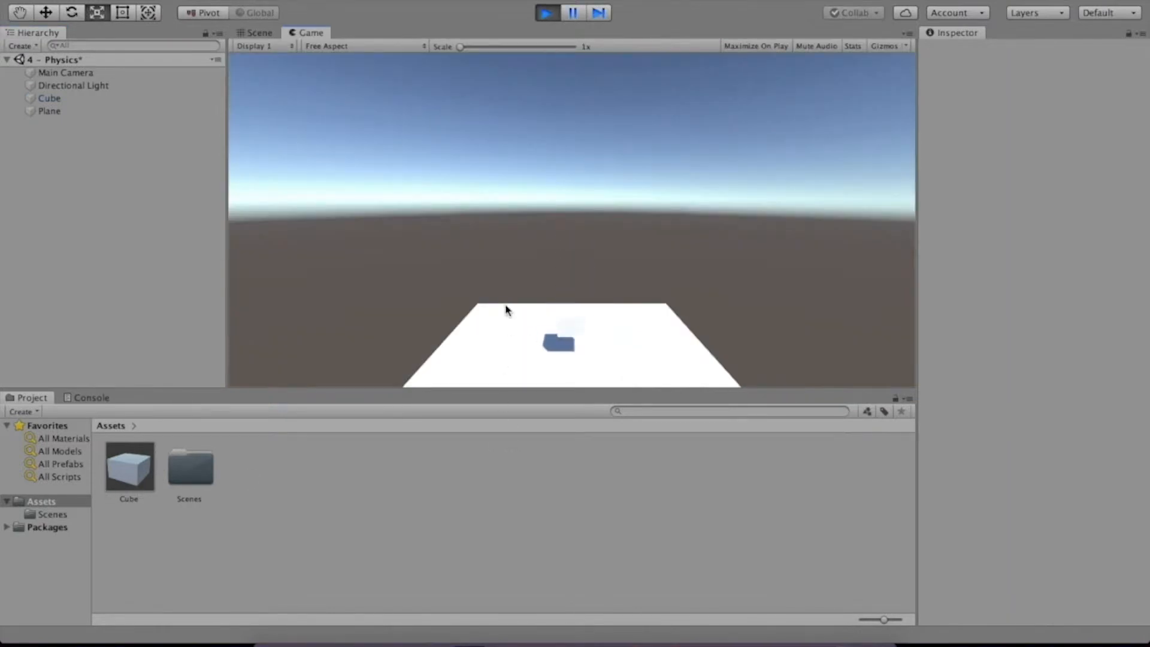
pyautogui.click(548, 14)
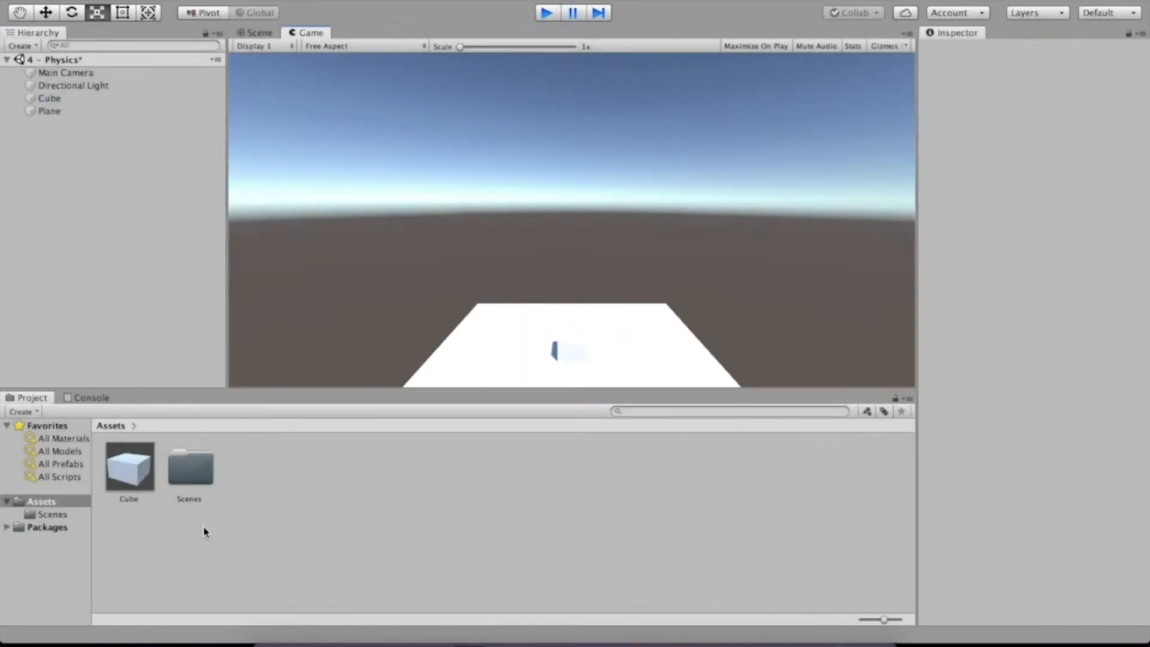
# Step: Place two more Cube prefab instances above the original, at about X -0.45, Y 3.39 and at about Y 5.26, Z -1
pyautogui.moveTo(128, 452); pyautogui.dragTo(115, 375)
pyautogui.click(46, 13)
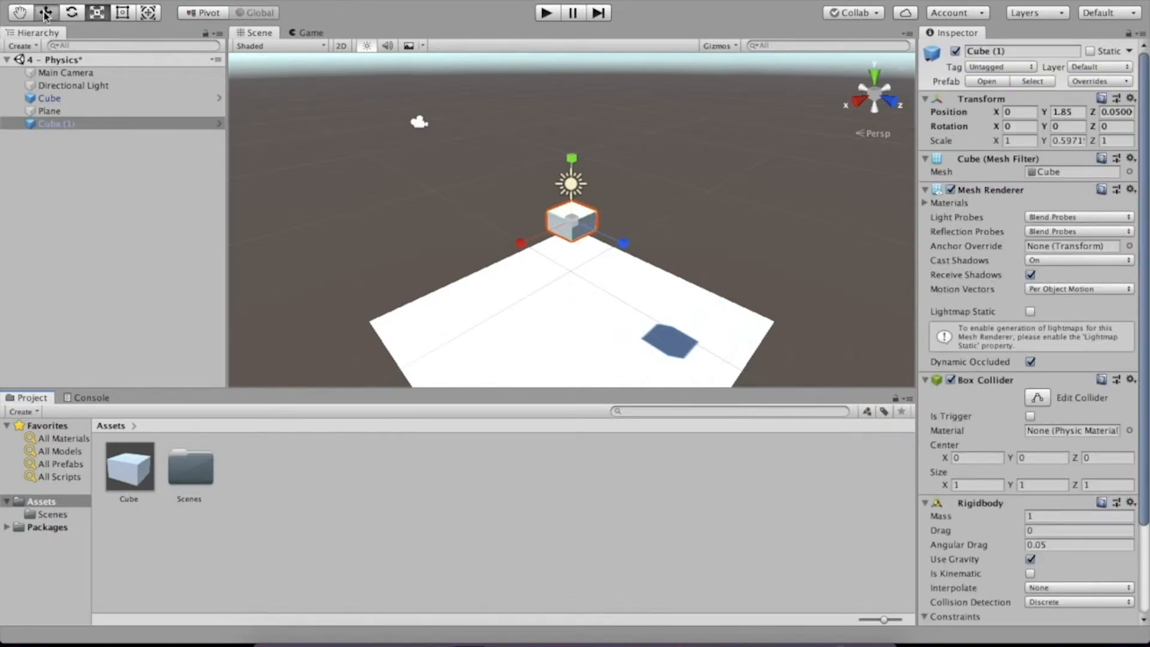
pyautogui.moveTo(580, 214); pyautogui.dragTo(583, 171)
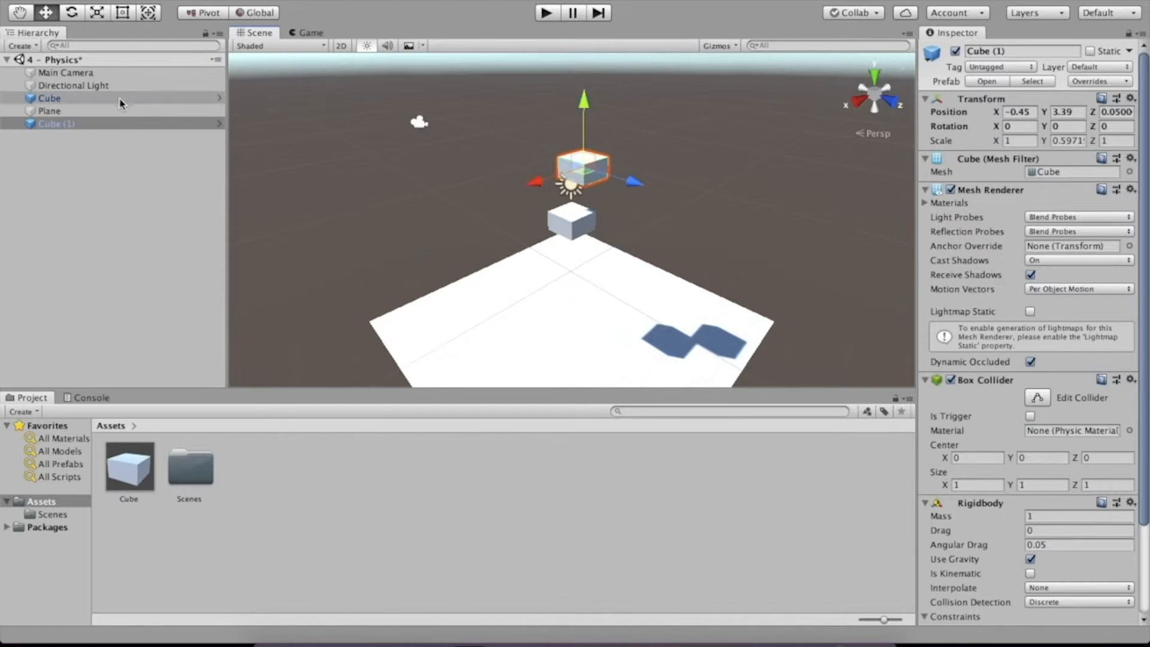
pyautogui.moveTo(129, 473); pyautogui.dragTo(97, 214)
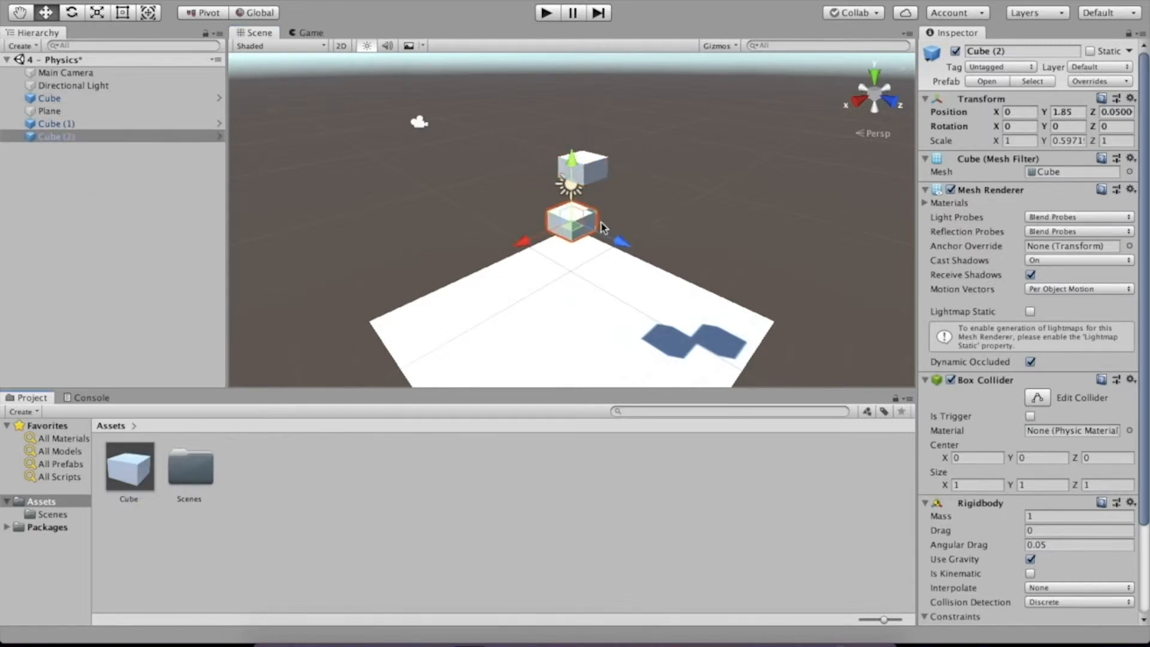
pyautogui.moveTo(579, 168); pyautogui.dragTo(556, 107)
# Step: Test-run the scene with the three cubes and review the highest cube's Box Collider and Rigidbody settings
pyautogui.click(545, 12)
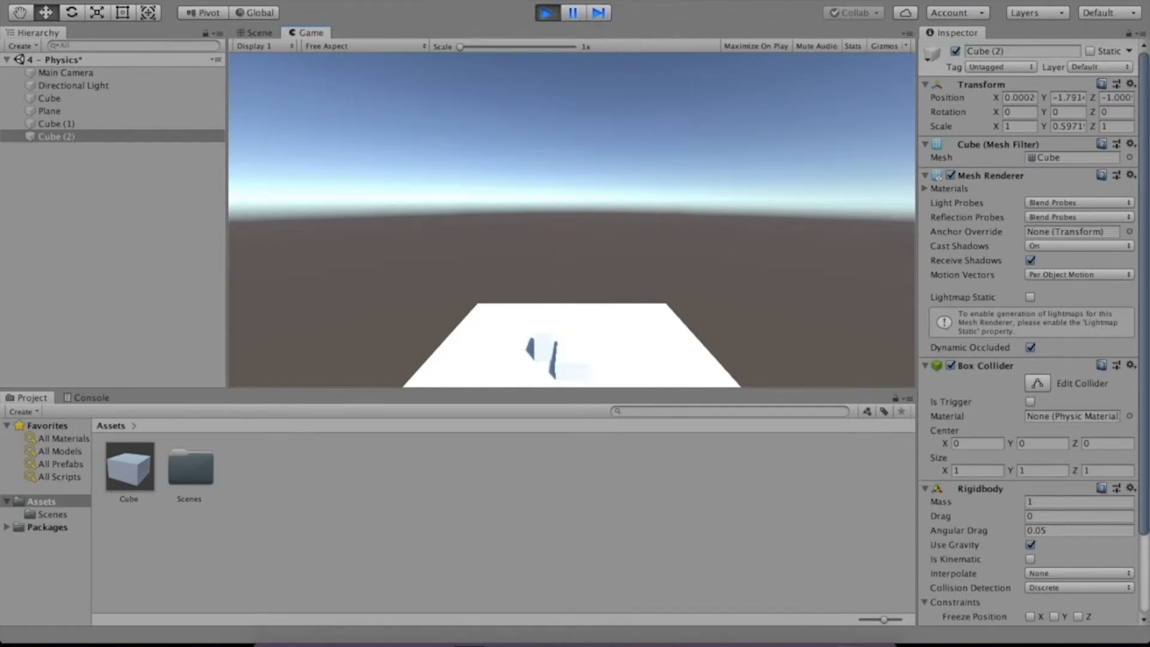
pyautogui.click(545, 17)
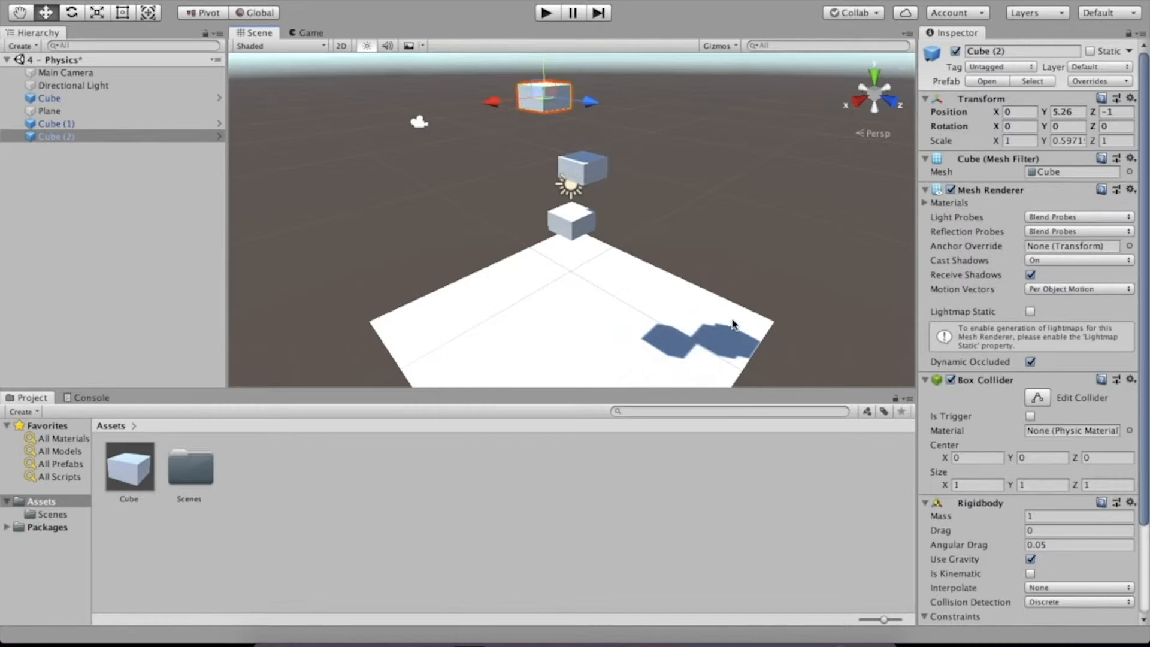
pyautogui.scroll(-4, 1008, 410)
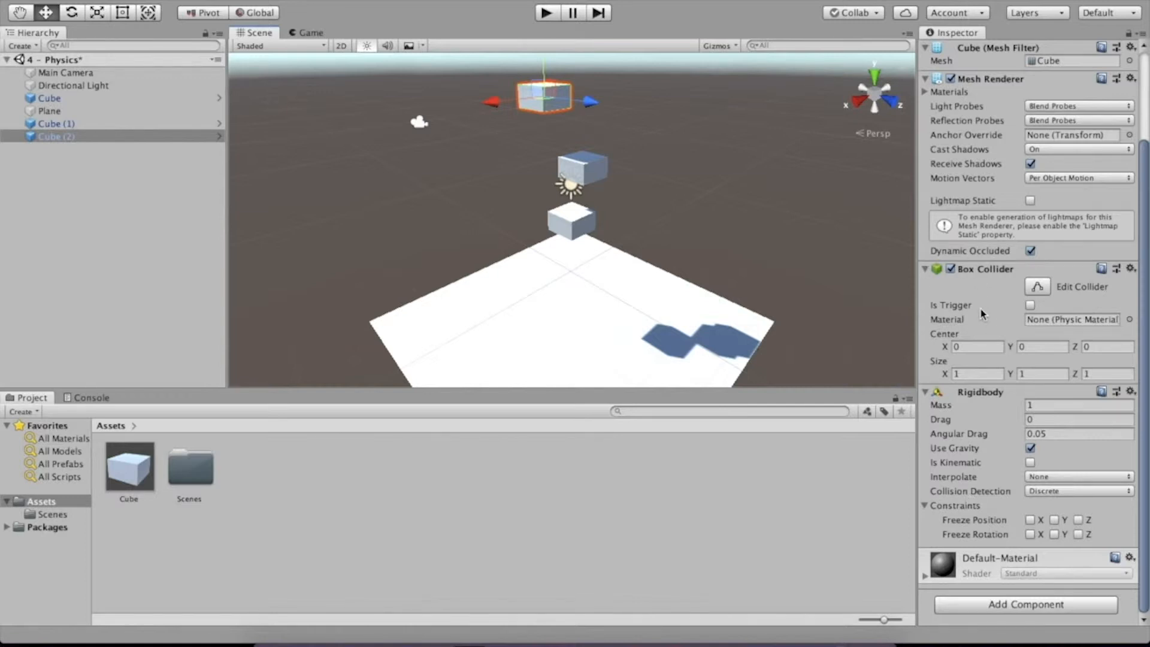
pyautogui.moveTo(966, 304)
# Step: Create a 3D sphere and add a Rigidbody component to it
pyautogui.click(230, 0)
pyautogui.moveTo(260, 27)
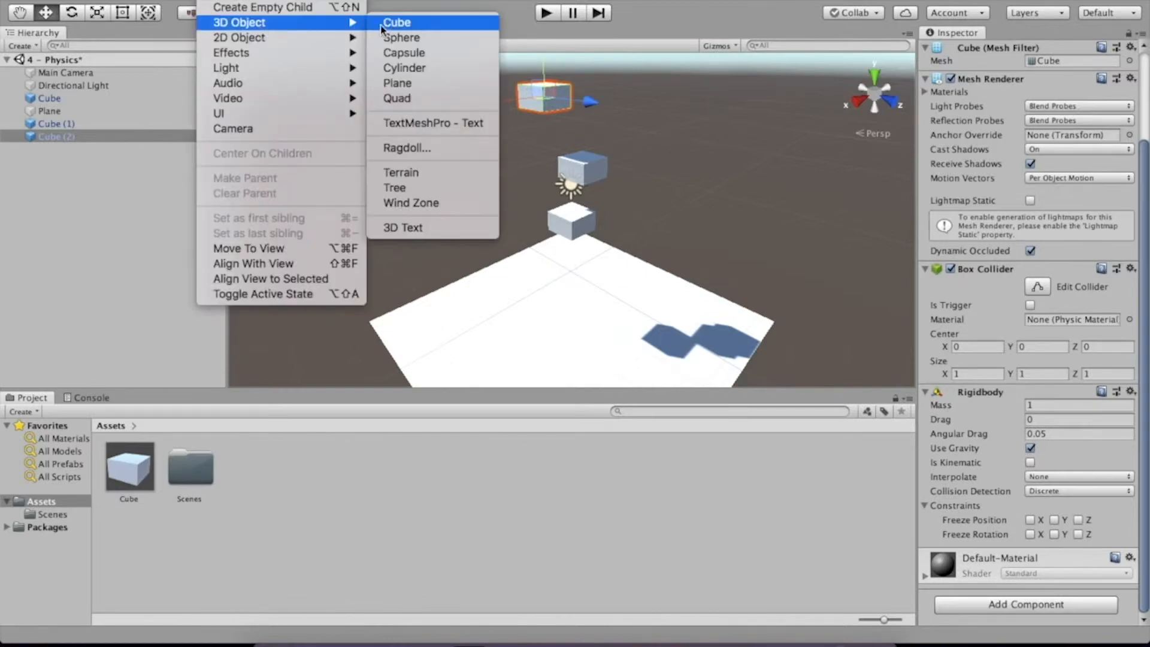
pyautogui.click(402, 38)
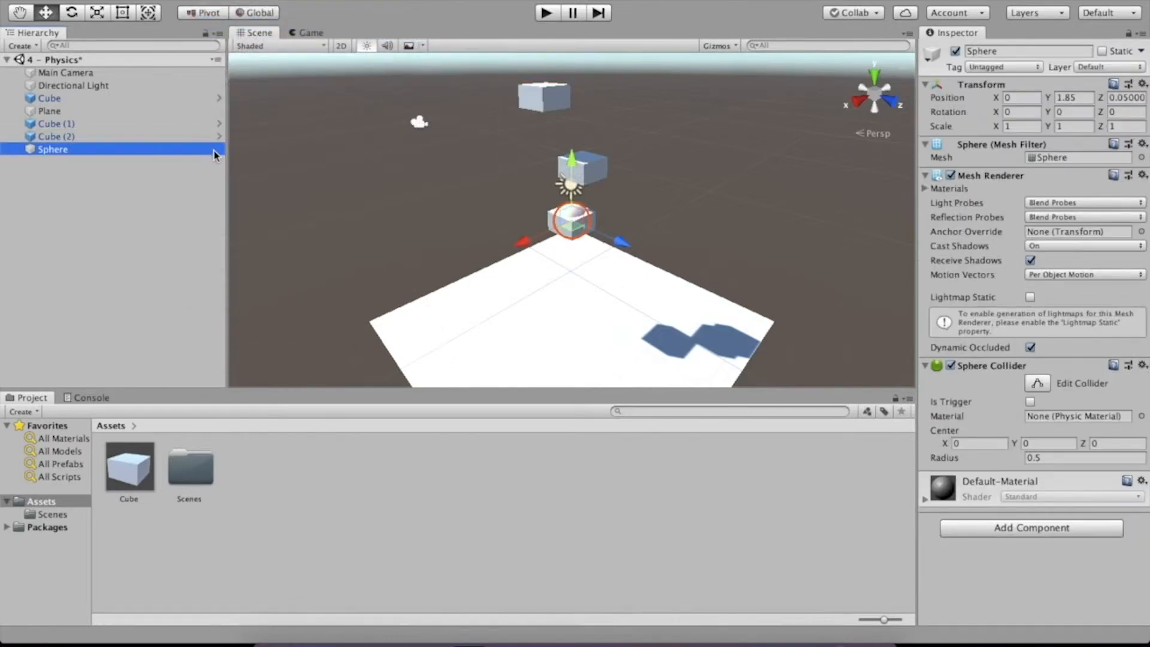
pyautogui.click(994, 534)
pyautogui.click(975, 338)
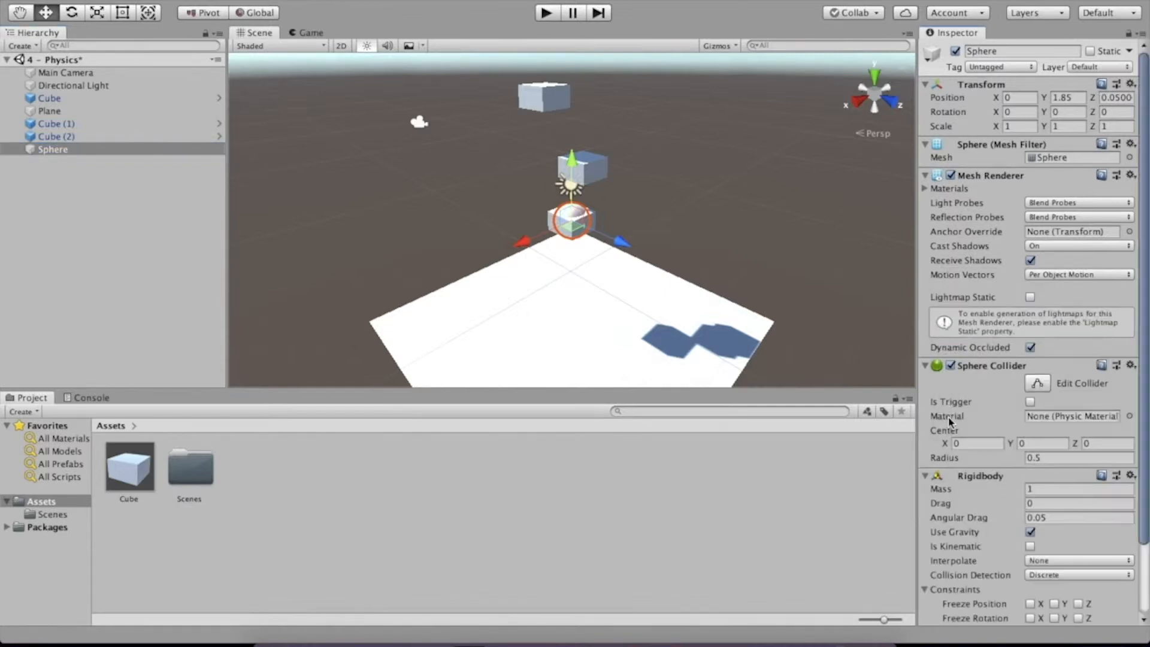
# Step: Raise the sphere among the cubes to about Y 4.77, Z 0.69 and run the scene
pyautogui.moveTo(575, 131); pyautogui.dragTo(590, 123)
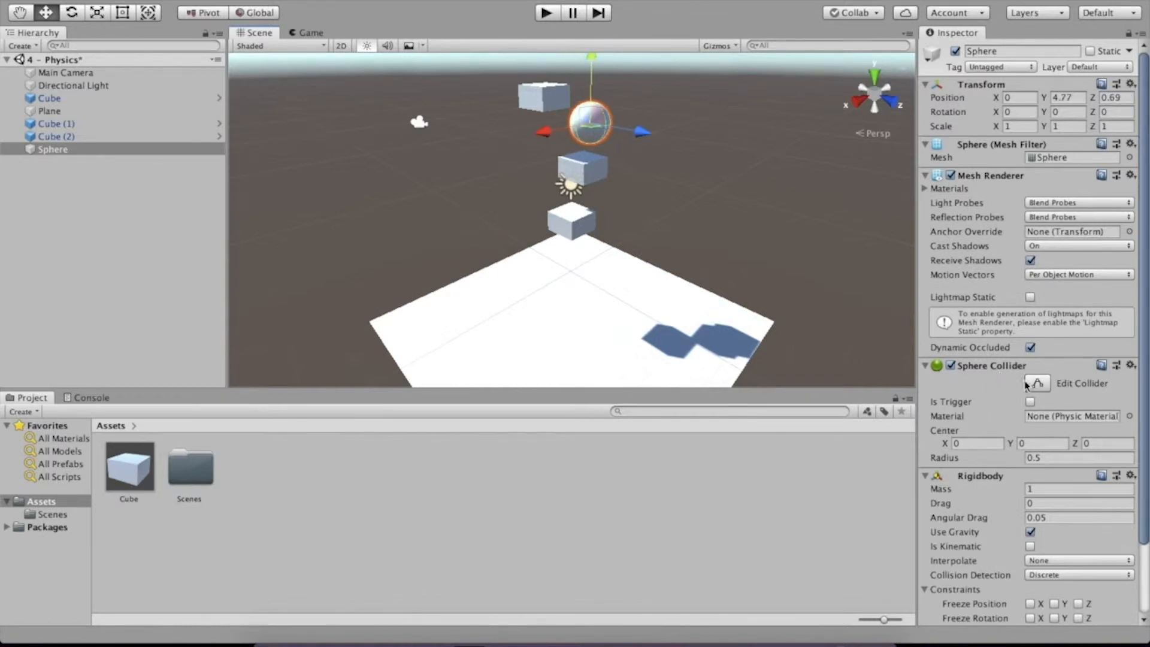
pyautogui.click(546, 13)
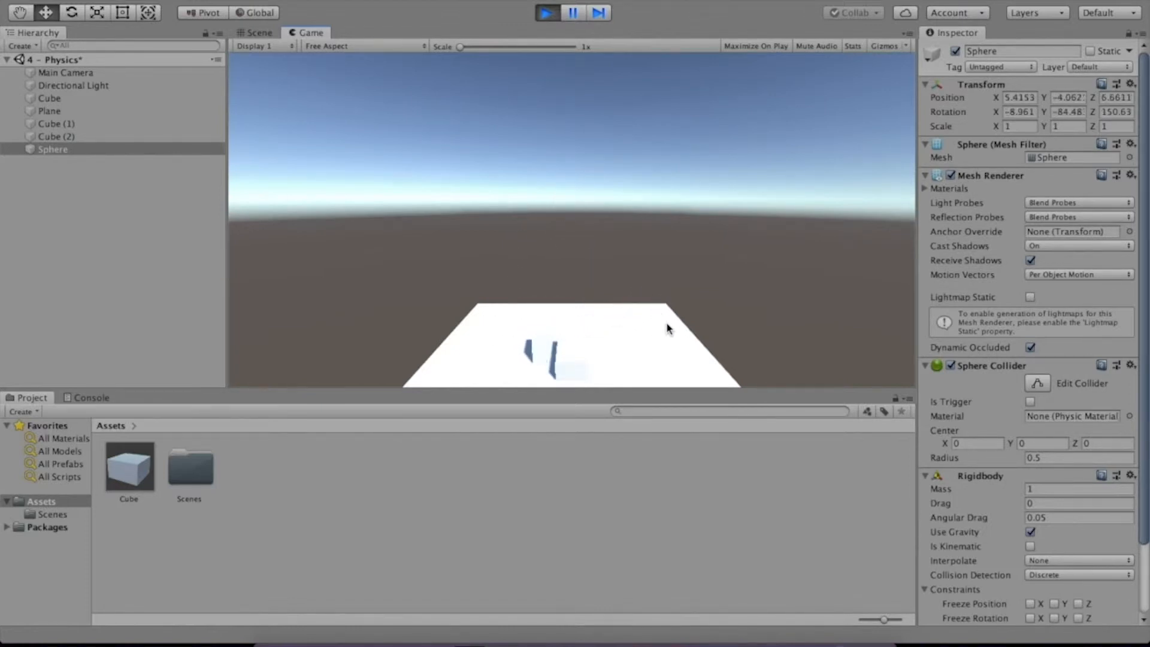
# Step: Stop the test run, shrink the sphere's collider to a radius of about 0.17 with its center at 0, and run the scene again
pyautogui.click(550, 19)
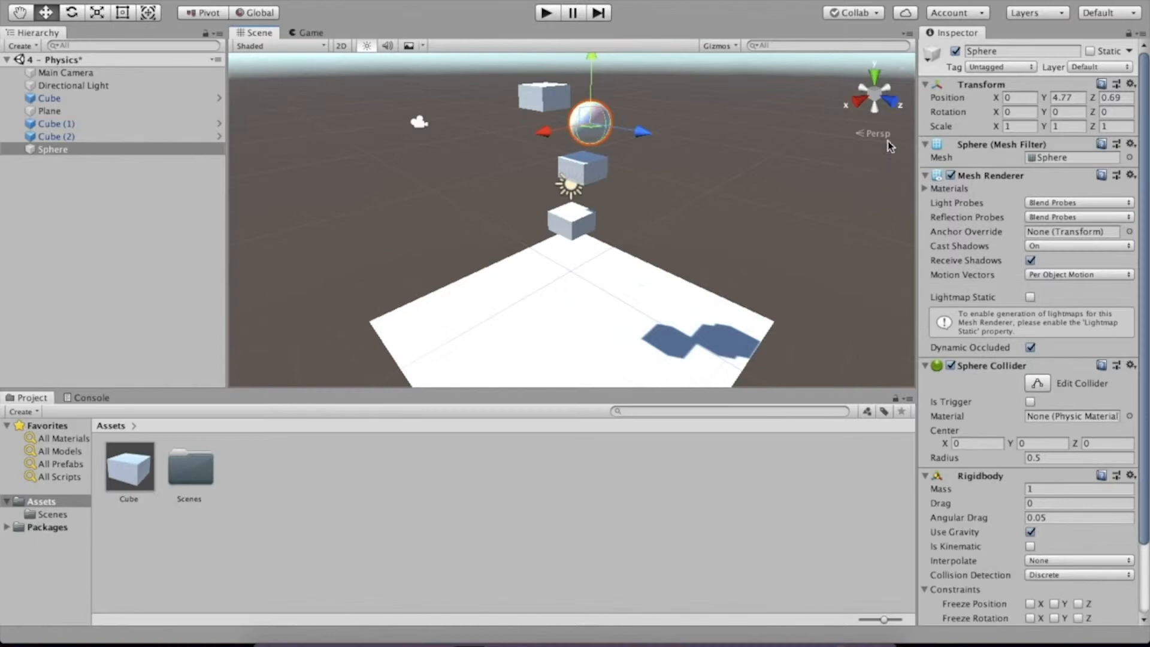
pyautogui.click(1043, 389)
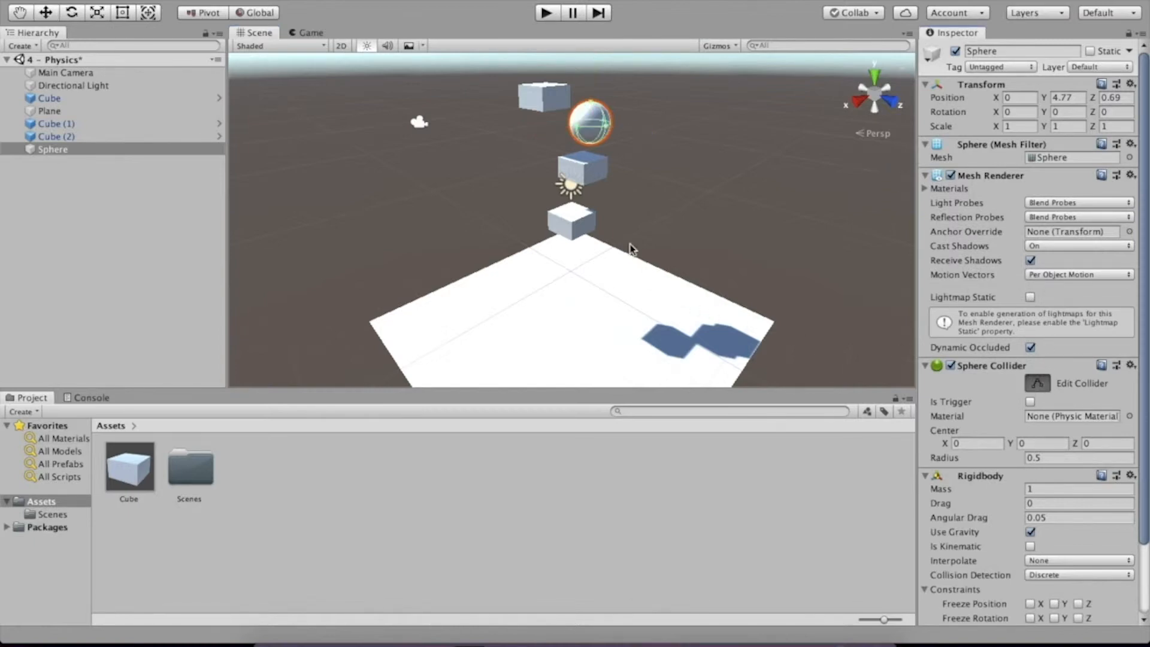
pyautogui.scroll(2, 603, 145)
pyautogui.scroll(4, 612, 145)
pyautogui.moveTo(614, 145); pyautogui.dragTo(620, 270, button='middle')
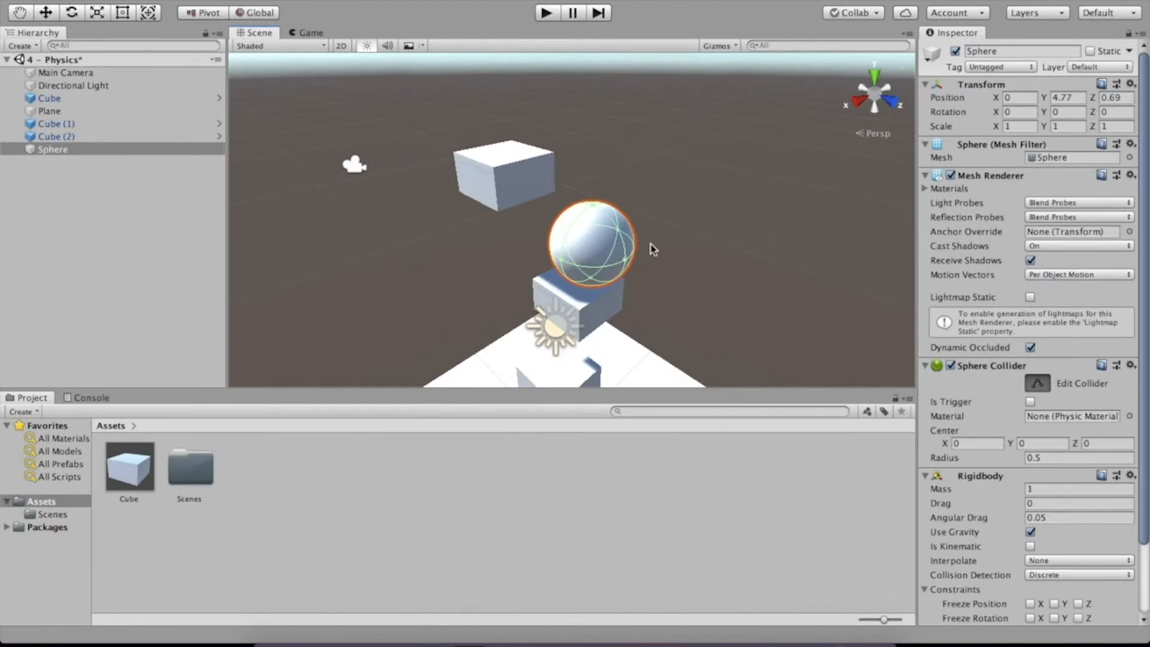
pyautogui.scroll(5, 653, 249)
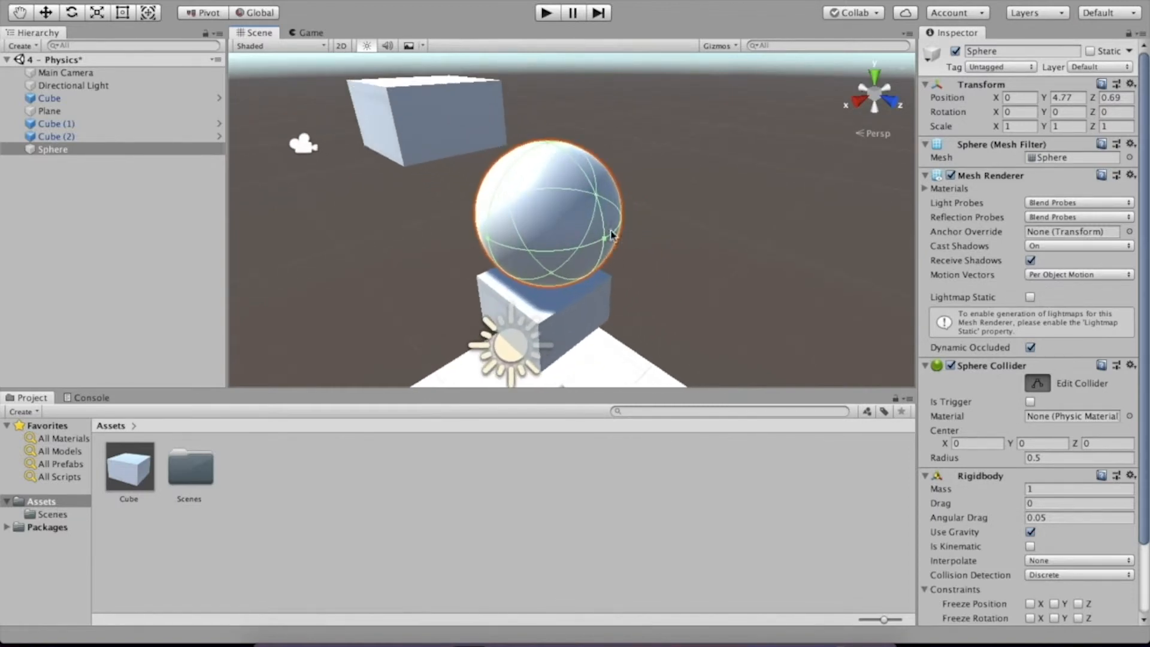
pyautogui.moveTo(606, 242)
pyautogui.mouseDown()
pyautogui.moveTo(651, 252)
pyautogui.moveTo(569, 219)
pyautogui.moveTo(656, 289)
pyautogui.moveTo(602, 257)
pyautogui.moveTo(593, 264)
pyautogui.moveTo(611, 256)
pyautogui.moveTo(589, 257)
pyautogui.mouseUp()
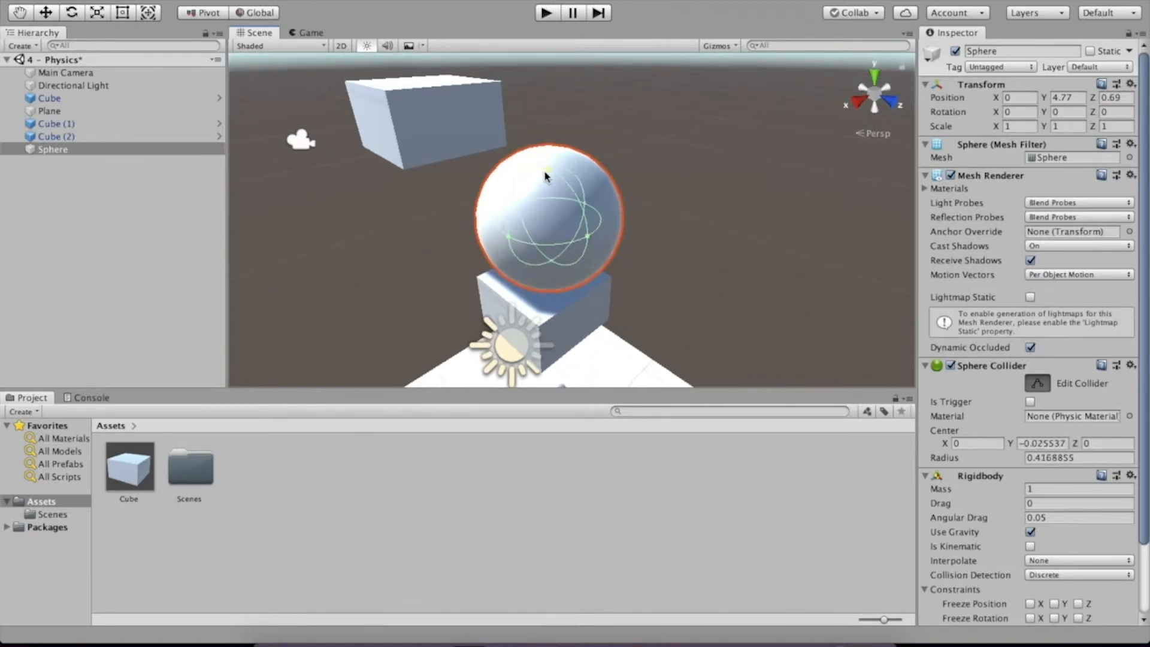
pyautogui.moveTo(544, 175); pyautogui.dragTo(529, 194)
pyautogui.click(547, 14)
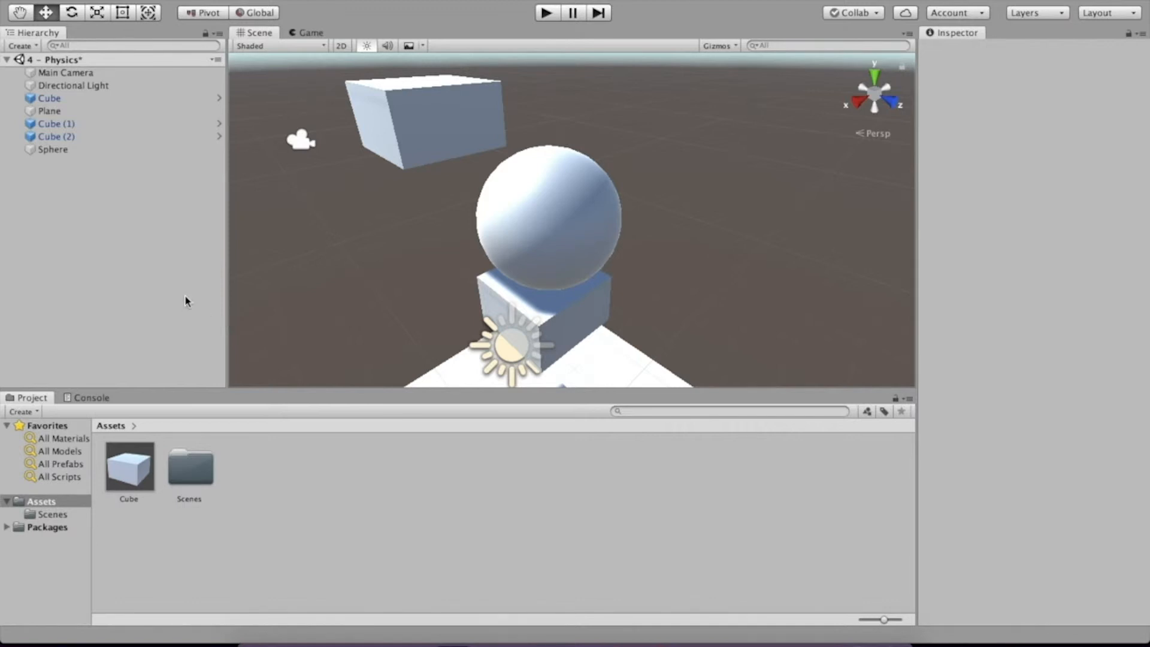
# Step: Create a new script named ForceTest and attach it to the sphere as a component
pyautogui.click(143, 151)
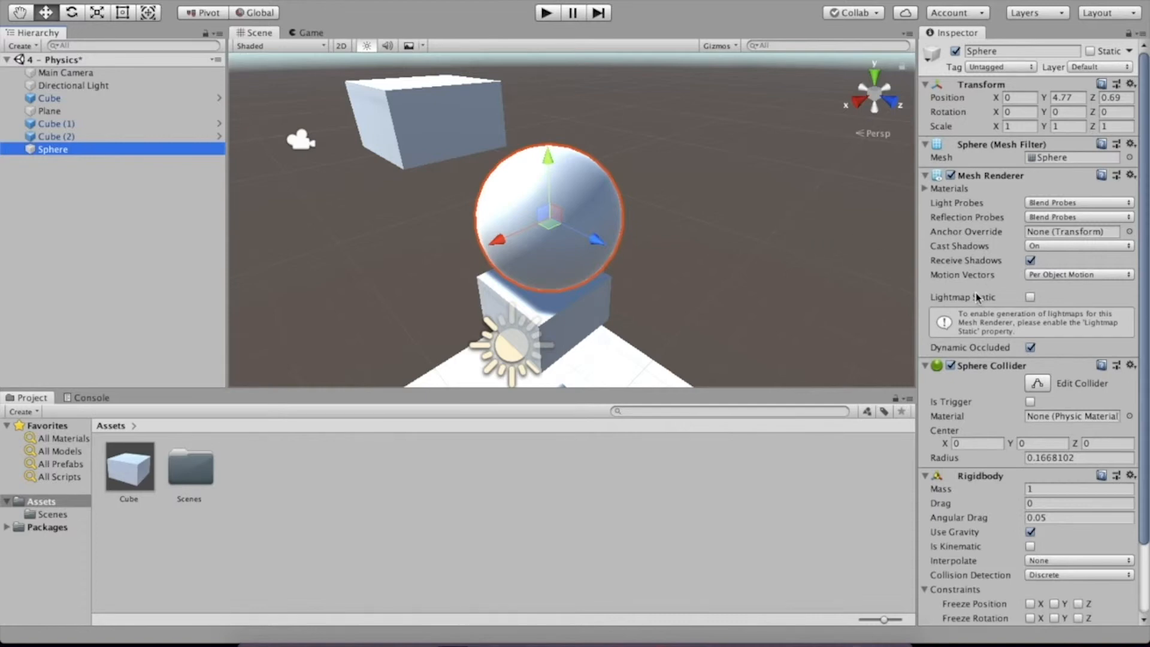
pyautogui.scroll(-3, 977, 296)
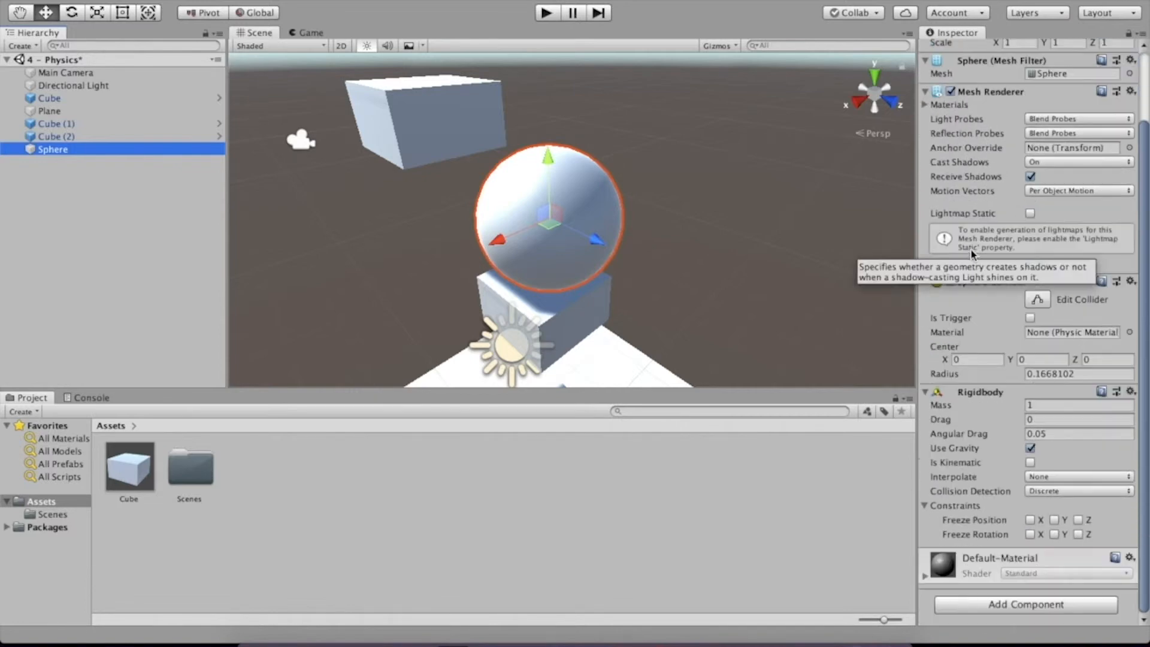
pyautogui.click(991, 606)
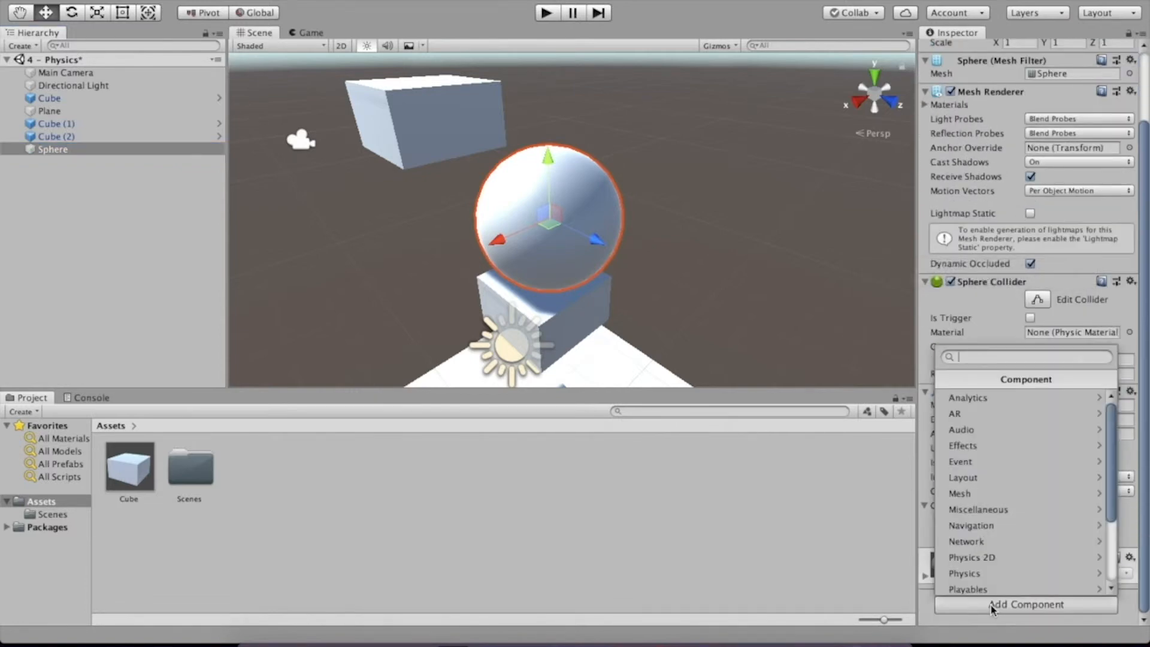
pyautogui.scroll(-3, 998, 509)
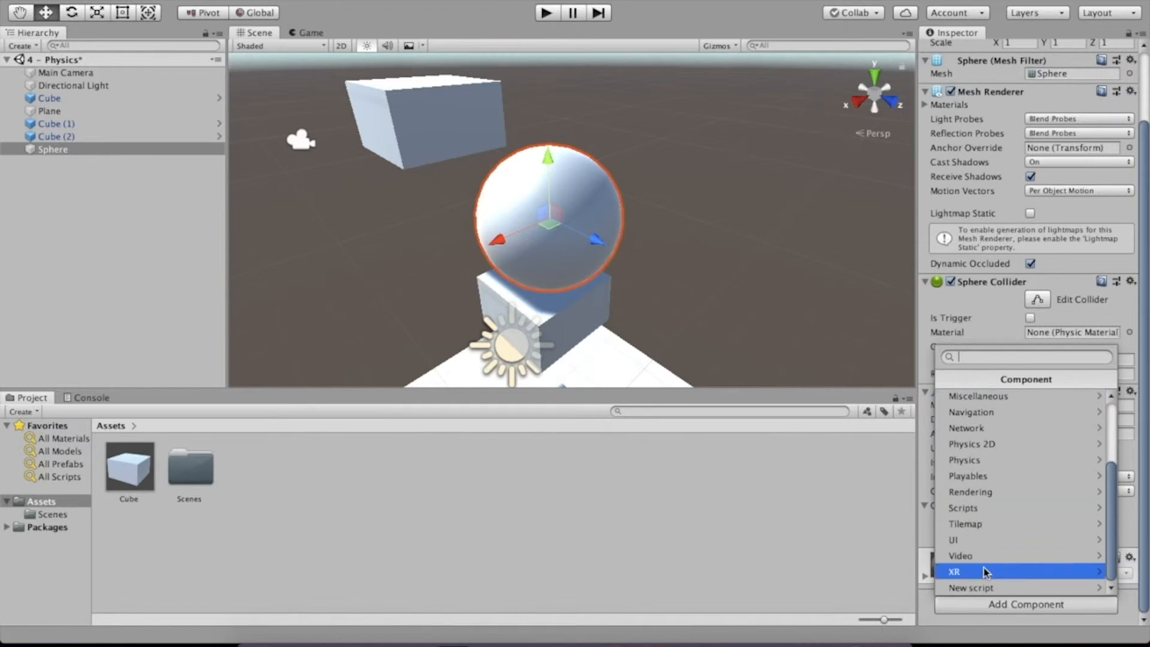
pyautogui.click(986, 587)
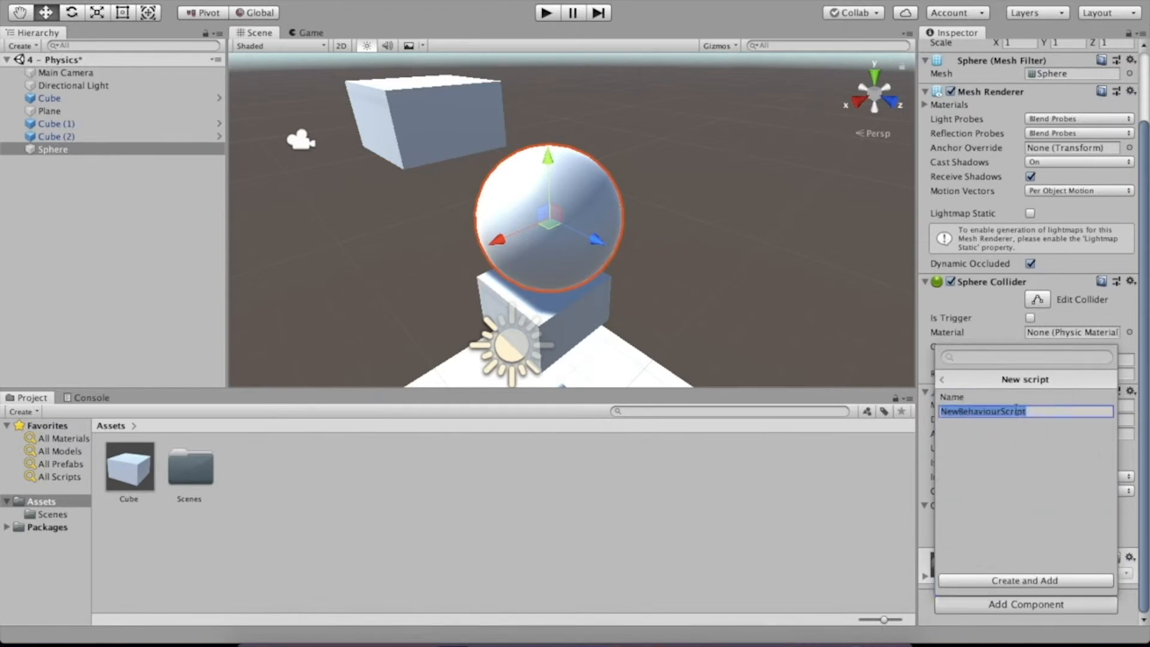
pyautogui.write('Force')
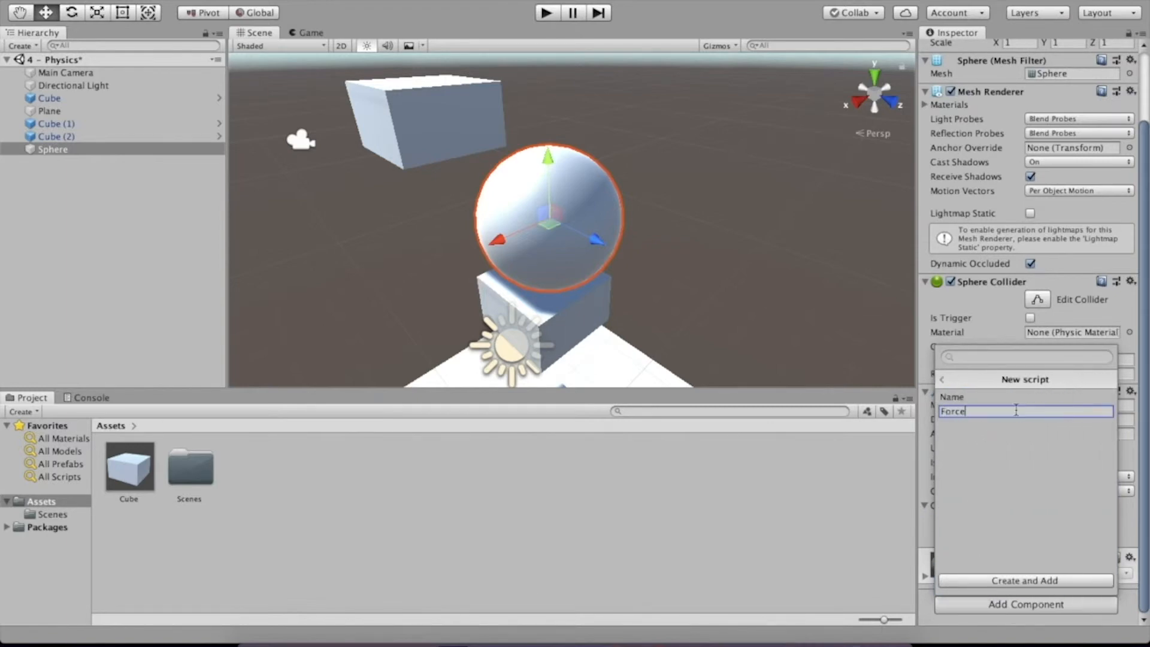
pyautogui.write('Test')
pyautogui.press('Return')
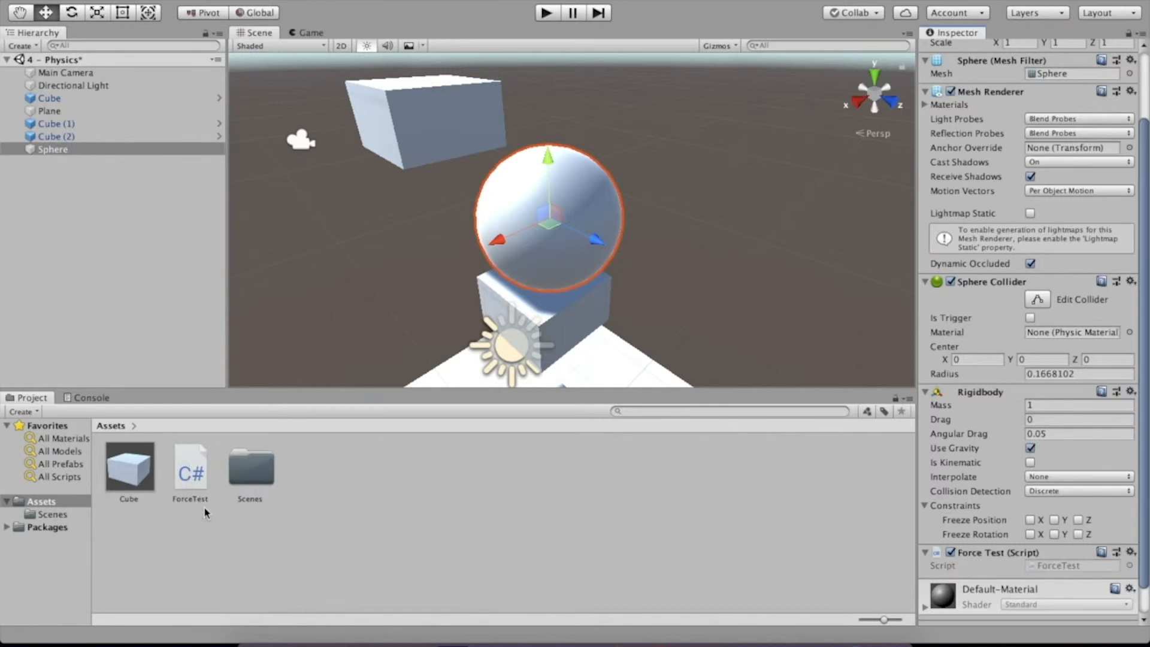
# Step: Open the ForceTest script and replace its code with a public float thrust, a Rigidbody rb fetched in Start, and rb.AddForce(transform.up * thrust) in Update
pyautogui.click(192, 459)
pyautogui.doubleClick(192, 459)
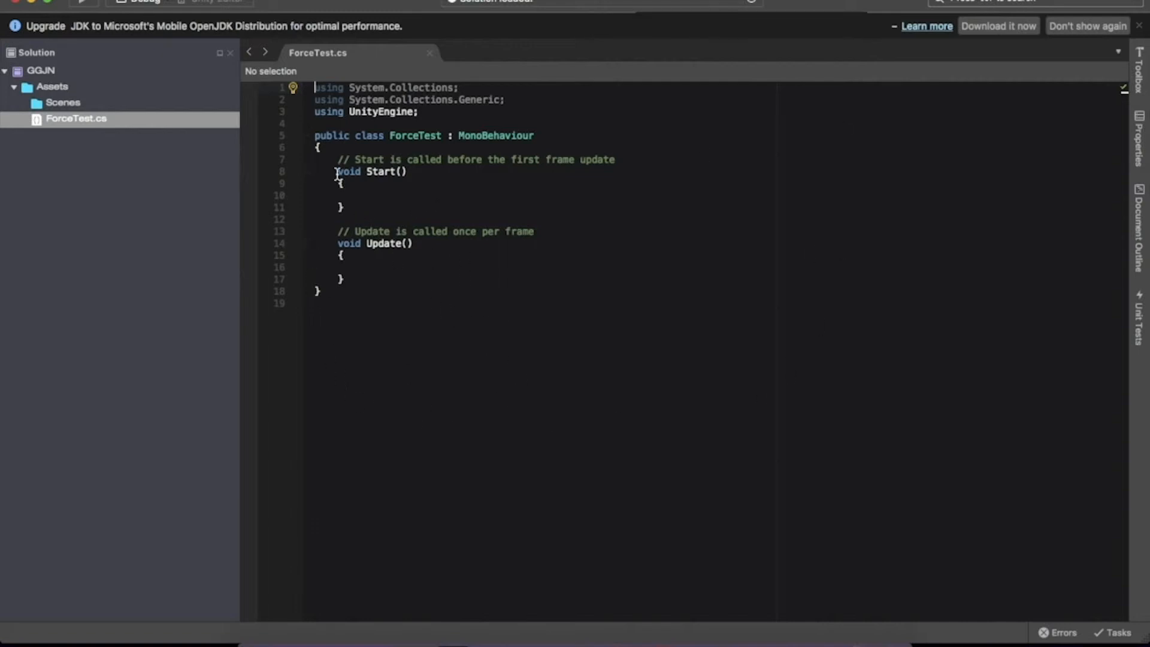
pyautogui.moveTo(337, 160); pyautogui.dragTo(346, 209)
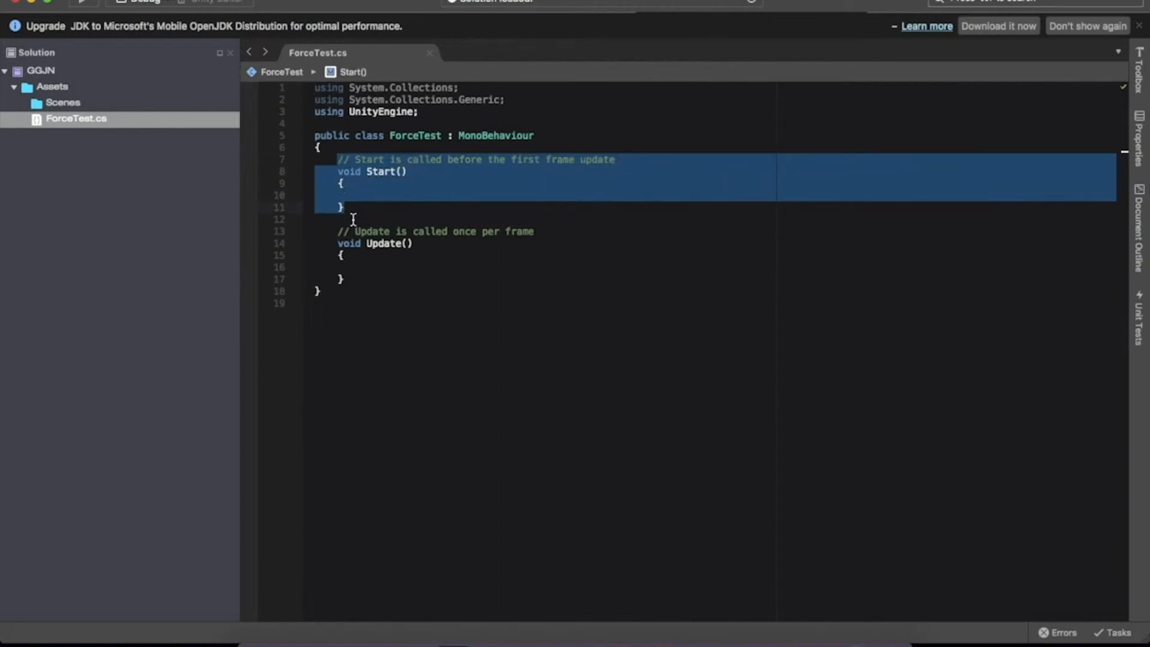
pyautogui.click(414, 184)
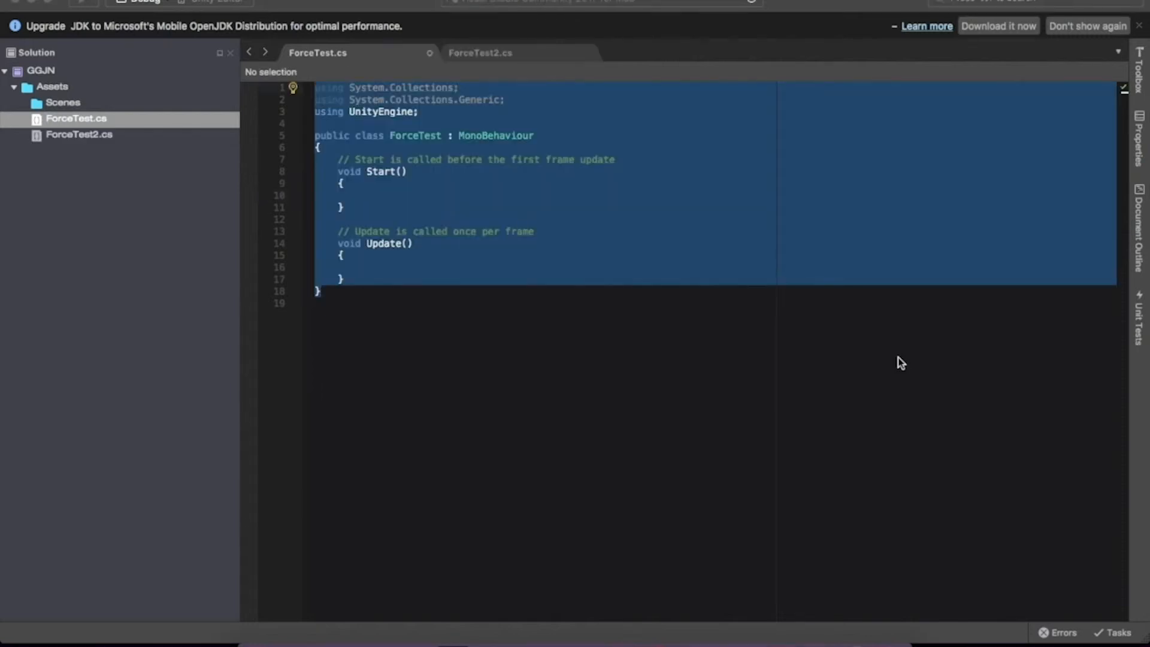
pyautogui.write('using System.Collections; using System.Collections.Generic; using UnityEngine;  public class ForceTest : MonoBehaviour {      public float thrust;     private Rigidbody rb;      // Start is called before the first frame update     void Start() {         rb = GetComponent<Rigidbody>();     }      // Update is called once per frame     void Update() {         rb.AddForce(transform.up * thrust);     } }')
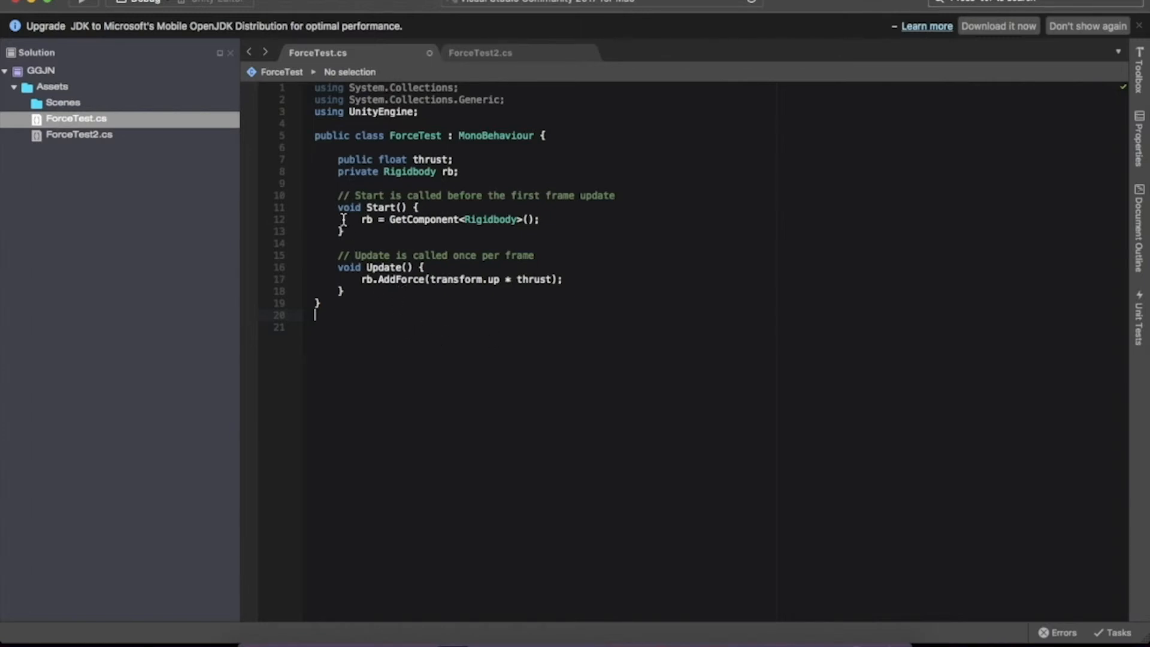
# Step: Examine the script's using directives, the MonoBehaviour class declaration, and the thrust and rb variable declarations
pyautogui.click(335, 160)
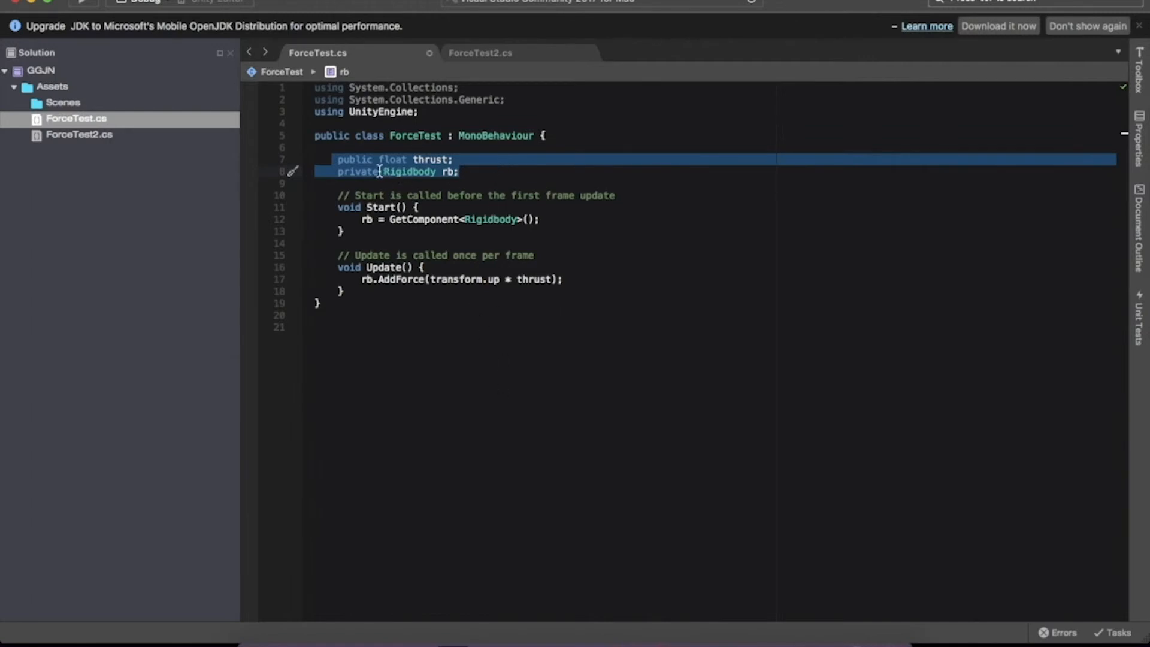
pyautogui.moveTo(418, 112); pyautogui.dragTo(312, 87)
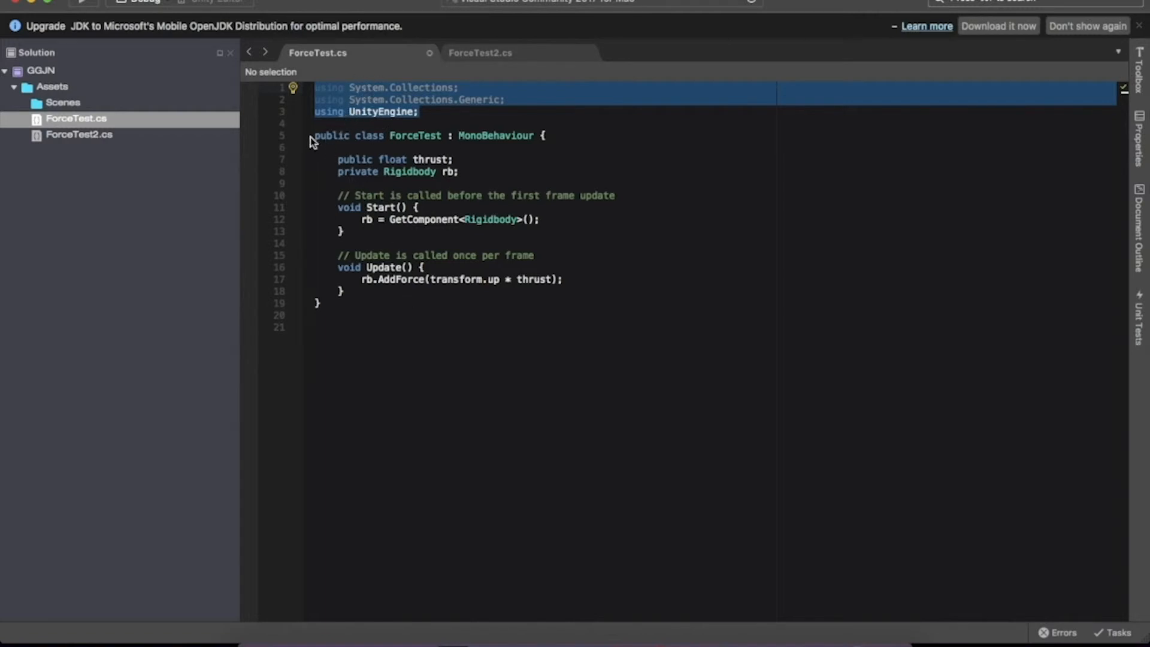
pyautogui.moveTo(310, 138); pyautogui.dragTo(569, 136)
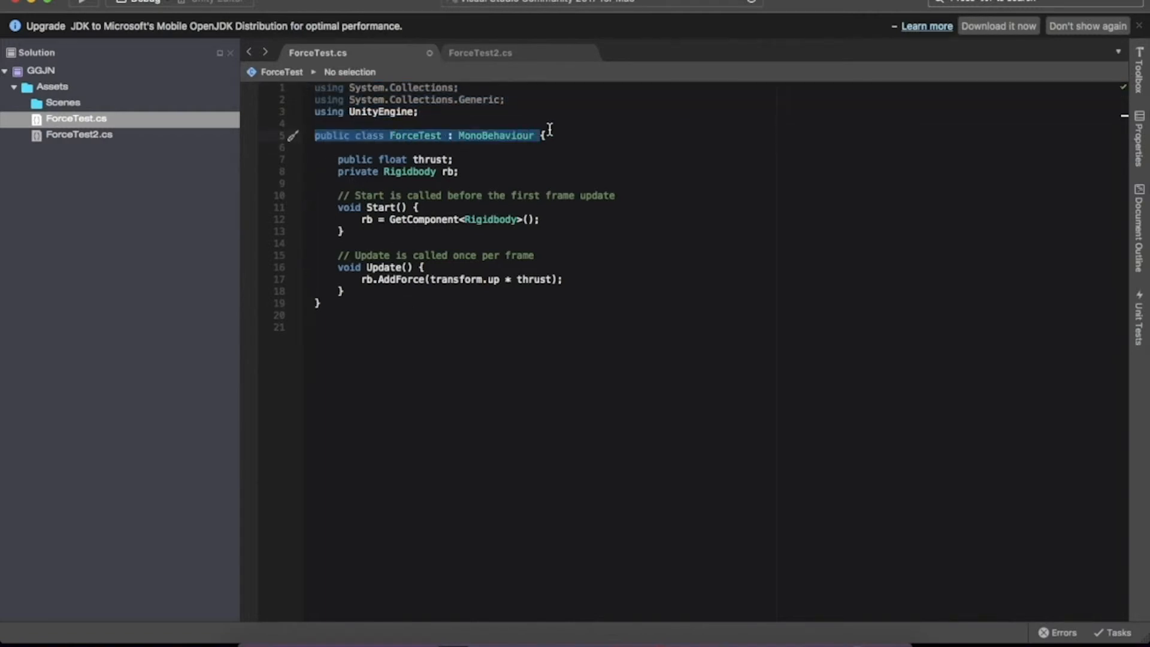
pyautogui.click(414, 133)
pyautogui.click(473, 136)
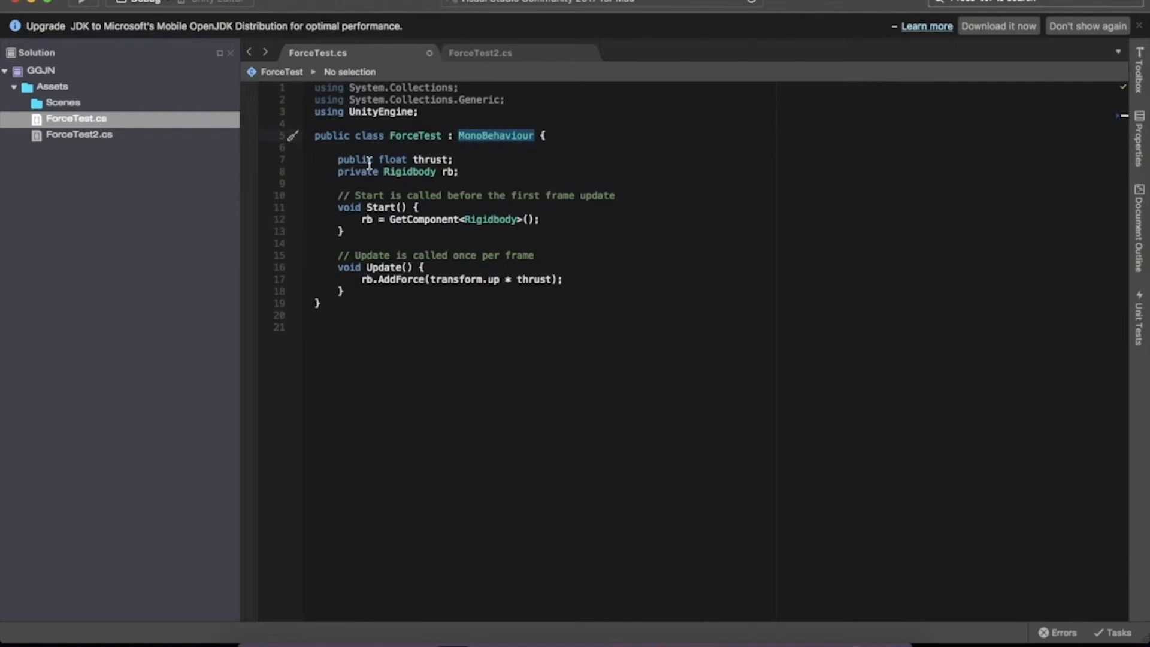
pyautogui.click(336, 160)
pyautogui.moveTo(386, 168); pyautogui.dragTo(472, 164)
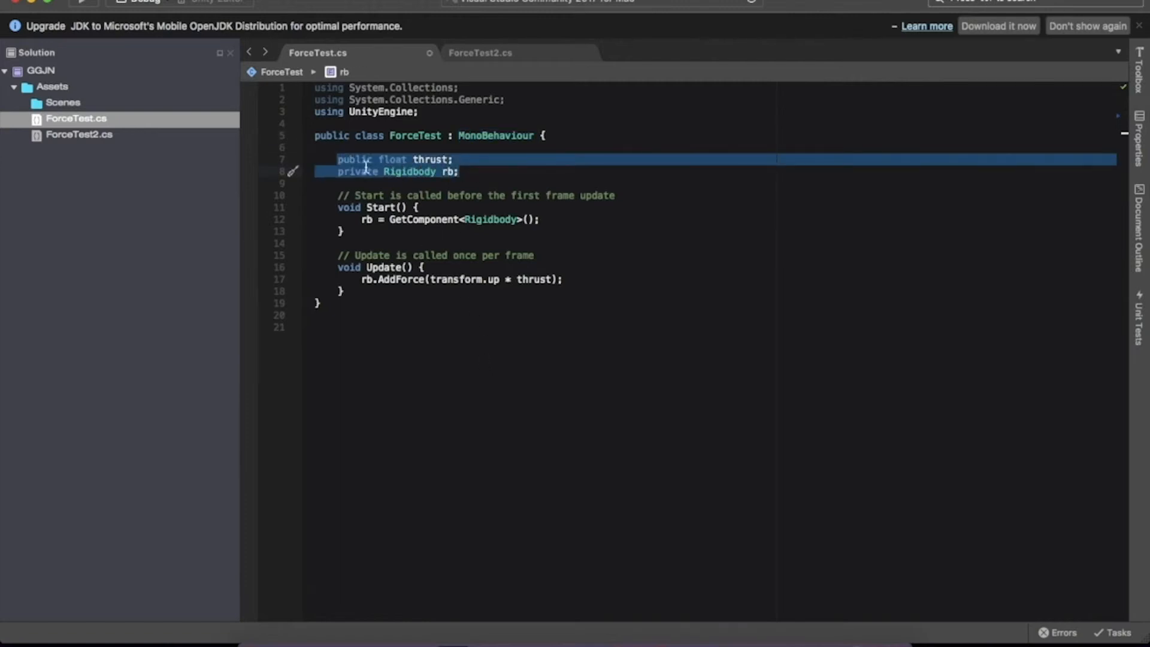
pyautogui.click(338, 158)
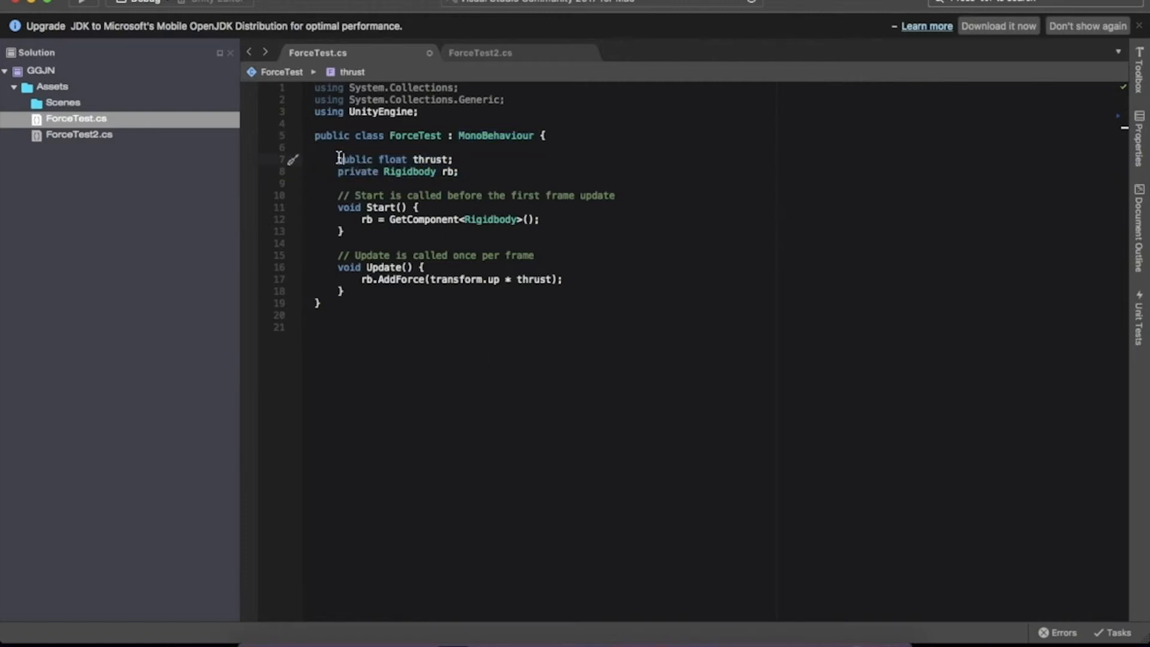
pyautogui.doubleClick(403, 157)
pyautogui.click(338, 172)
pyautogui.doubleClick(448, 172)
pyautogui.doubleClick(399, 172)
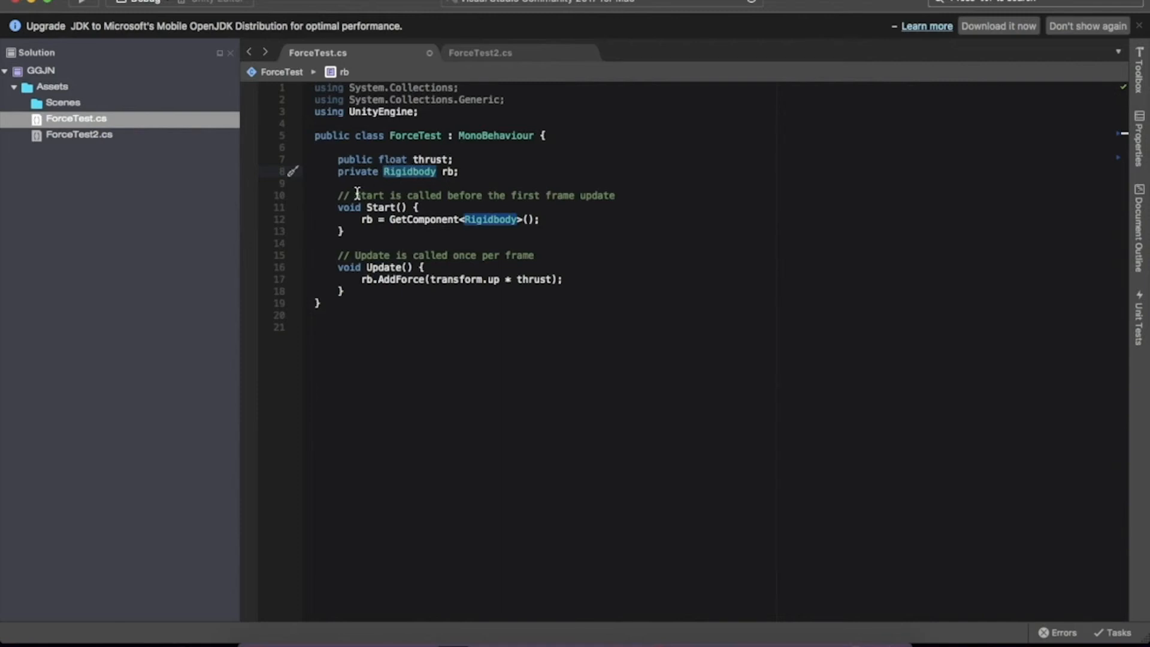
# Step: Examine how Start fetches the Rigidbody component and how Update passes transform.up * thrust to AddForce
pyautogui.moveTo(339, 195); pyautogui.dragTo(353, 241)
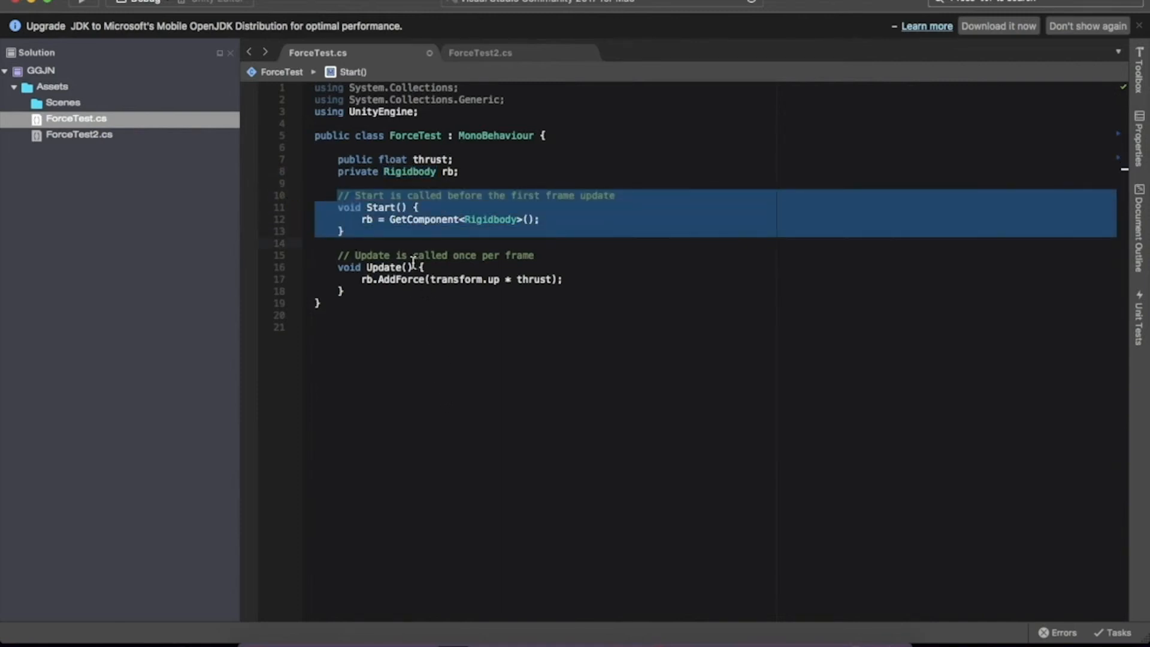
pyautogui.click(345, 218)
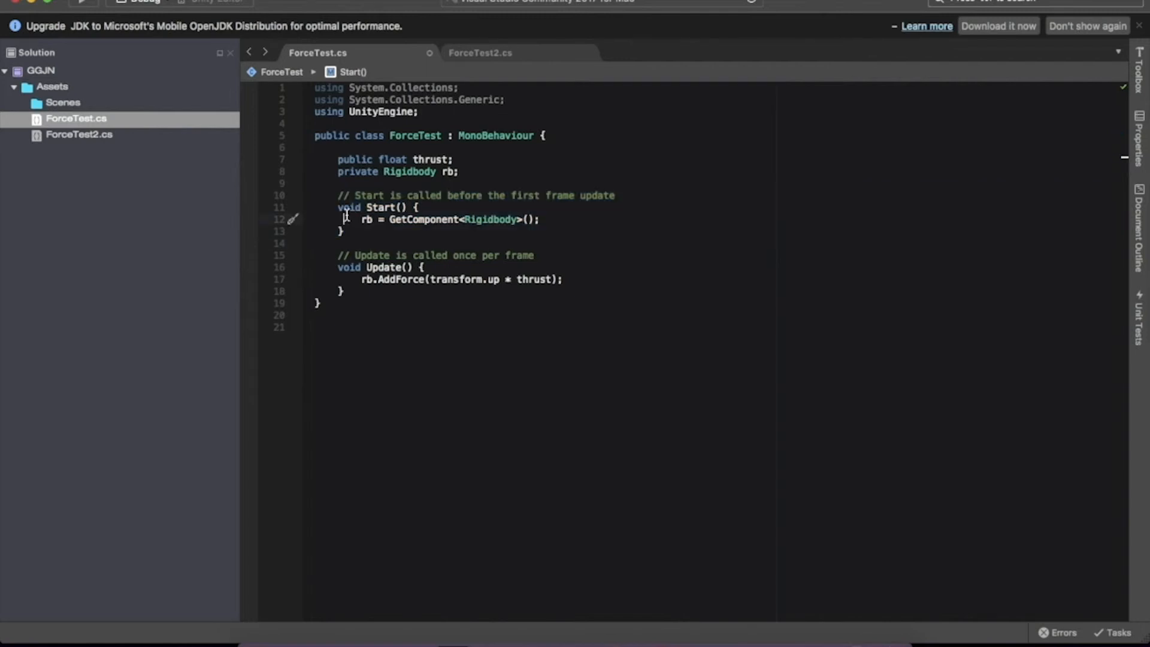
pyautogui.click(362, 219)
pyautogui.click(361, 279)
pyautogui.doubleClick(388, 279)
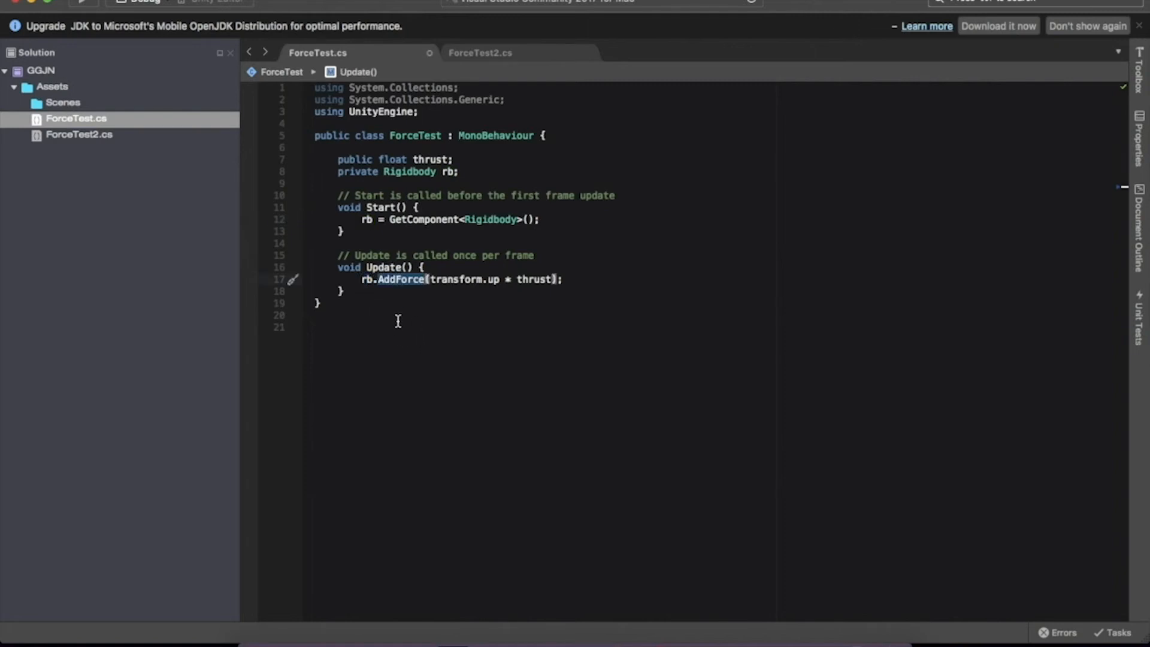
pyautogui.doubleClick(475, 221)
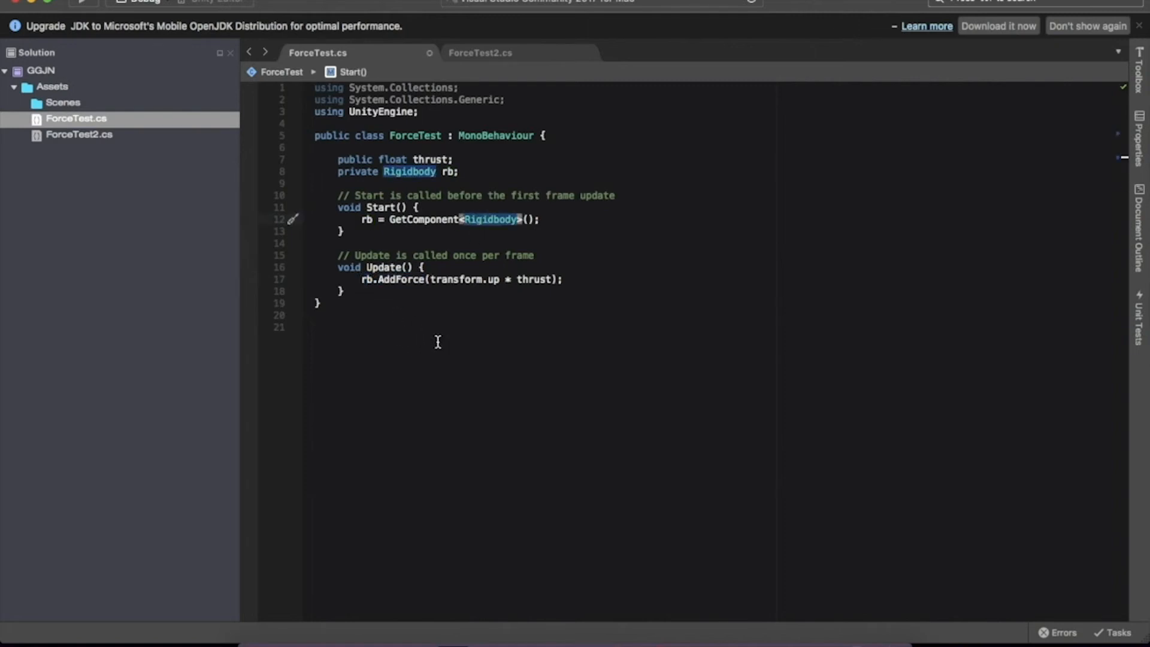
pyautogui.click(429, 280)
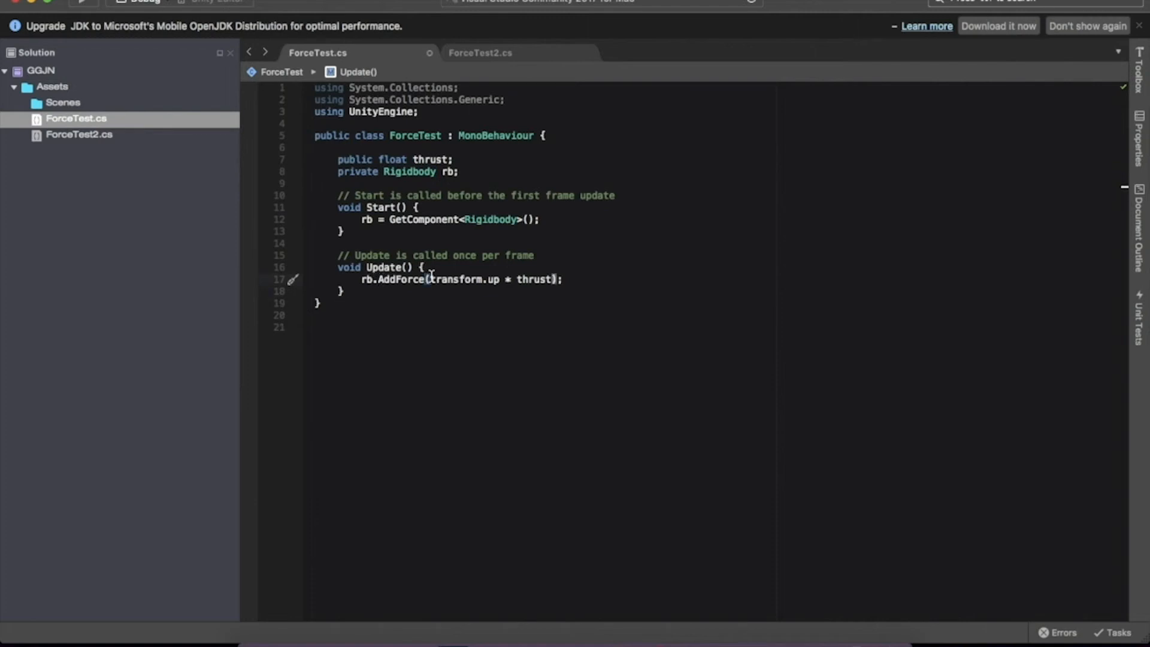
pyautogui.moveTo(430, 279); pyautogui.dragTo(552, 276)
pyautogui.click(525, 329)
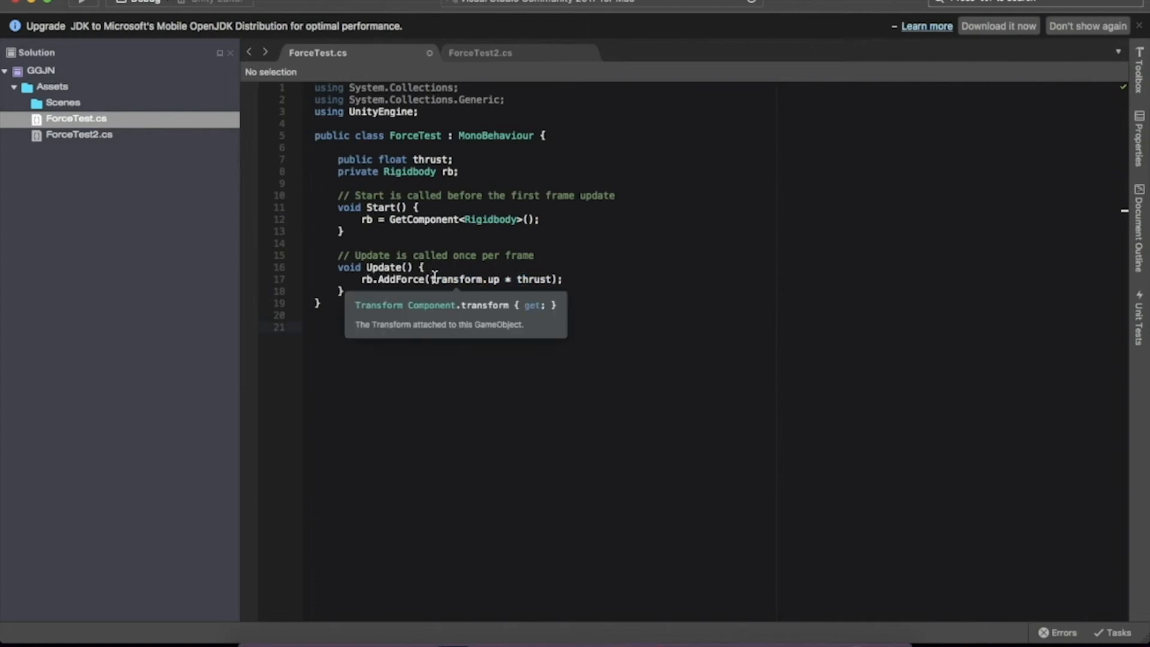
pyautogui.moveTo(493, 276)
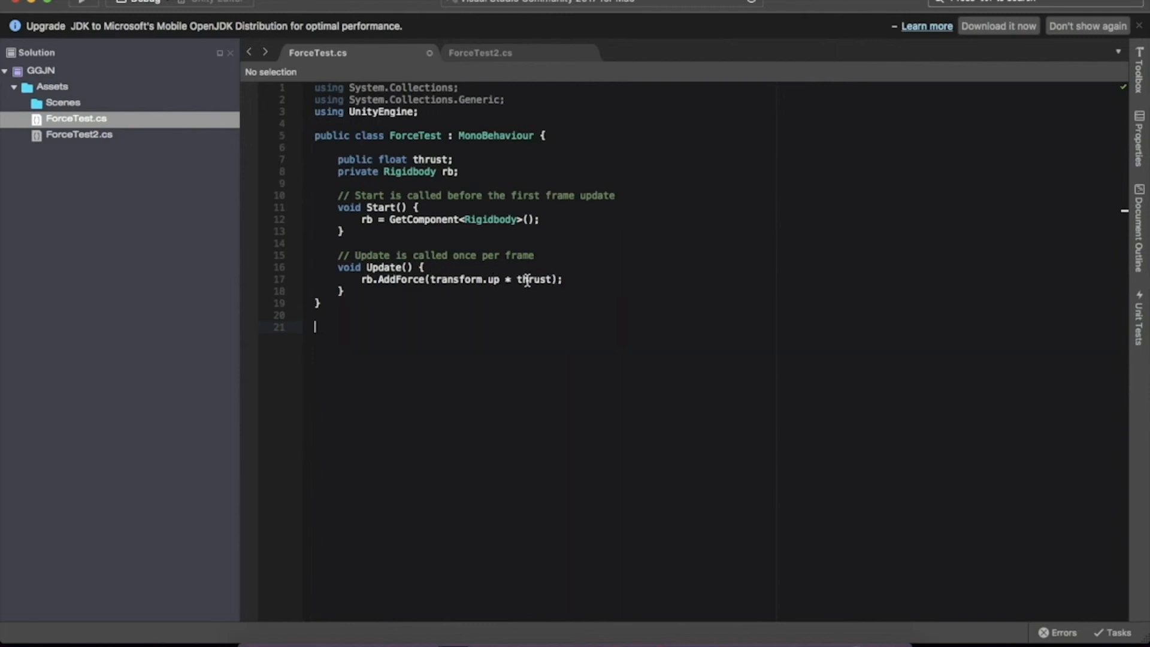
pyautogui.doubleClick(427, 279)
pyautogui.moveTo(410, 282)
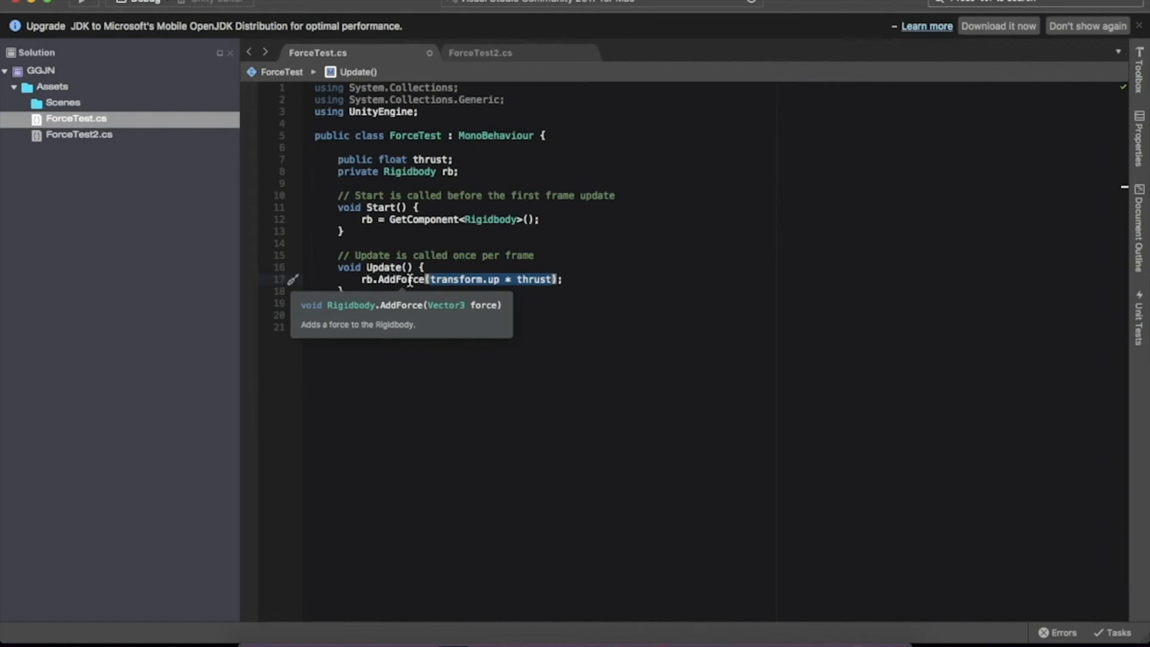
pyautogui.click(431, 279)
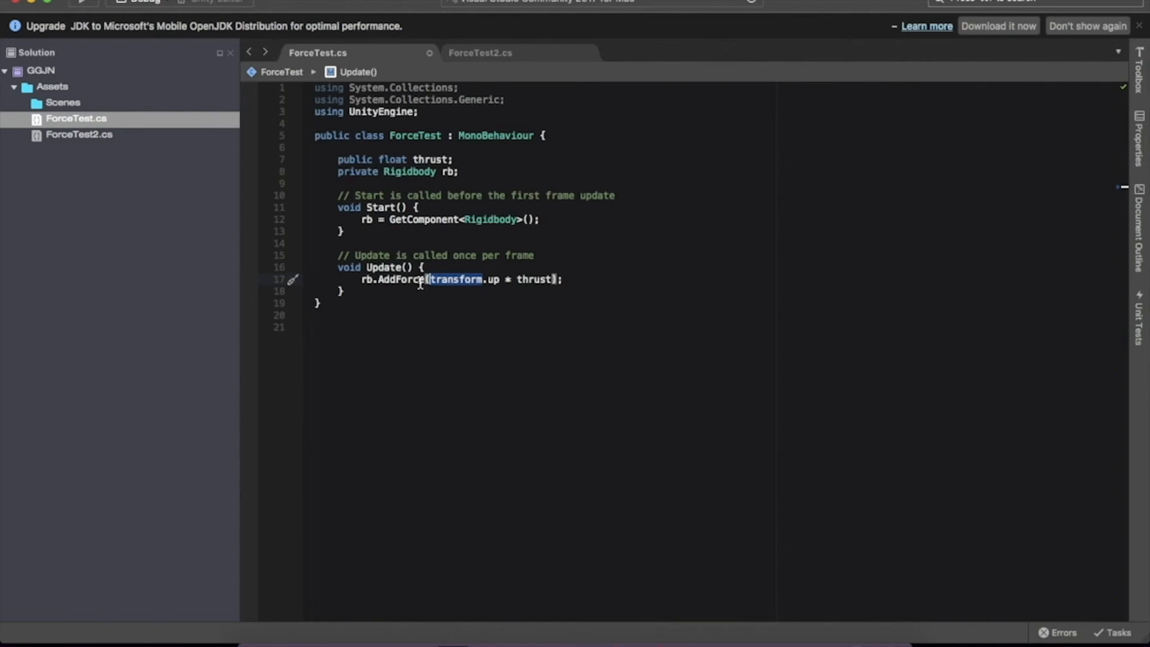
pyautogui.moveTo(533, 277)
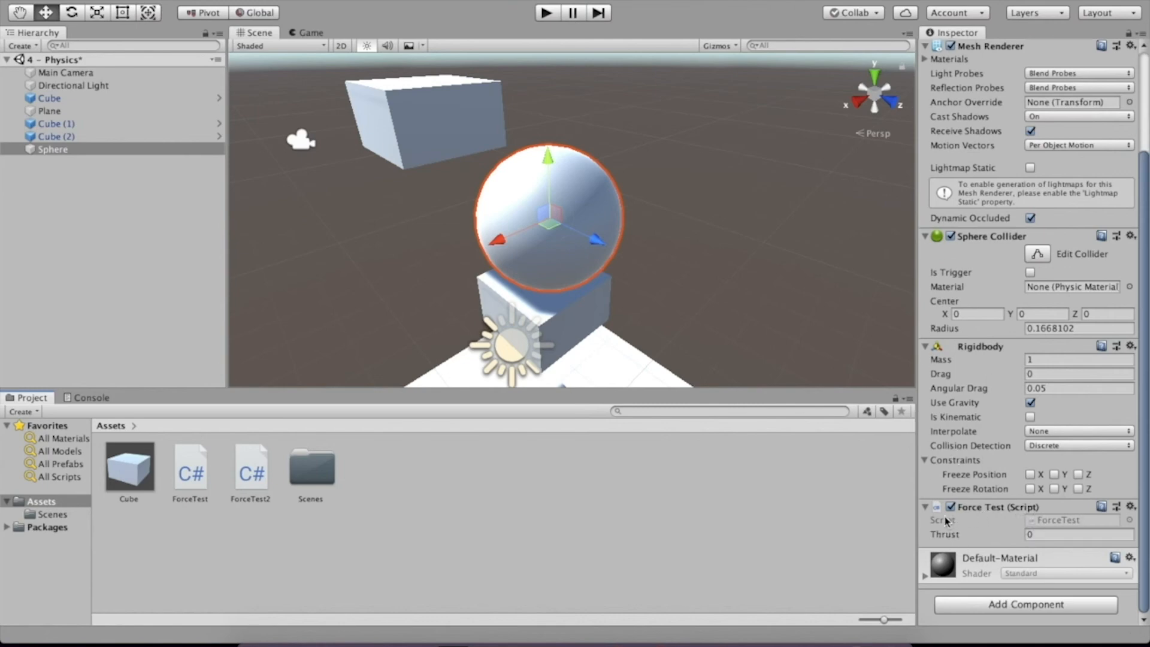
# Step: Set the Thrust of the sphere's Force Test script to 10 in Unity and run the scene
pyautogui.click(1036, 535)
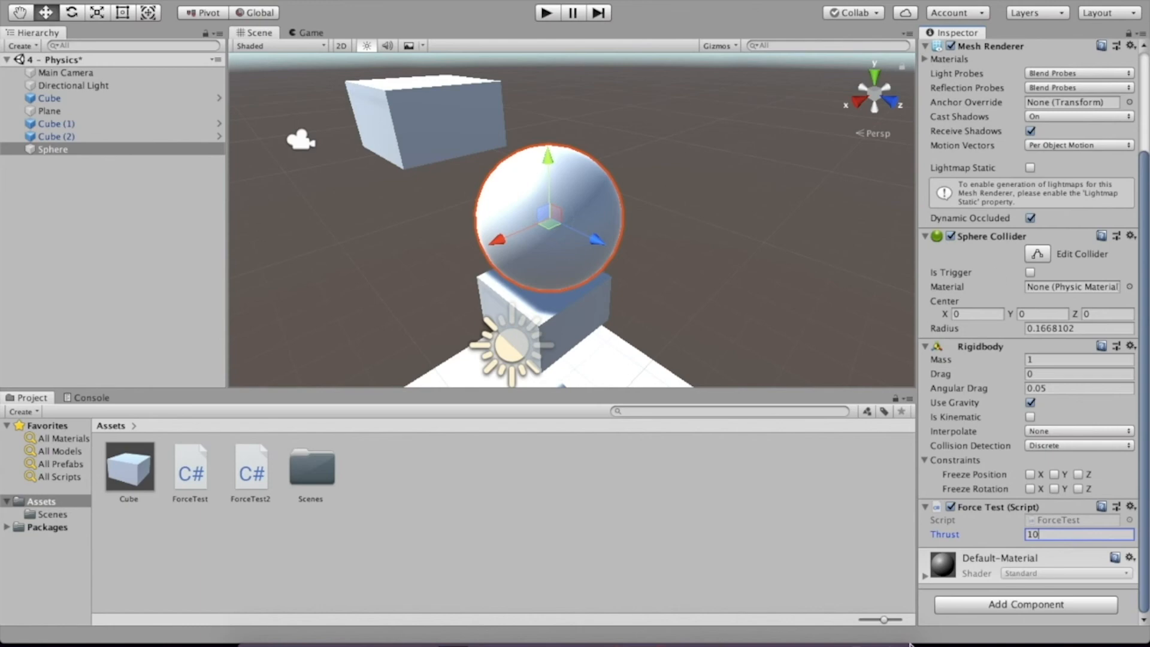
pyautogui.click(547, 13)
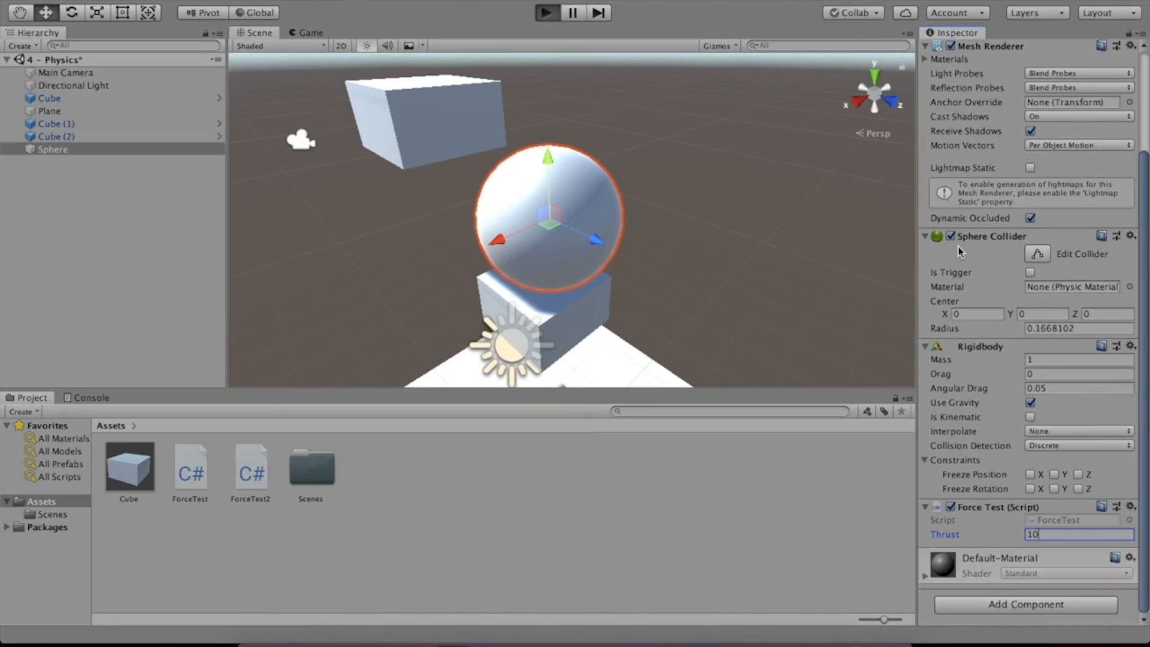